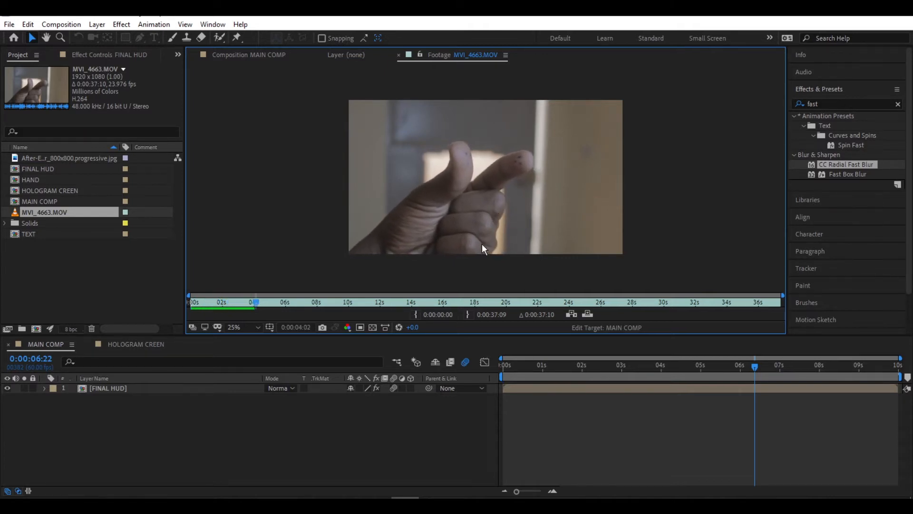
drag(252, 305, 183, 305)
double_click(35, 253)
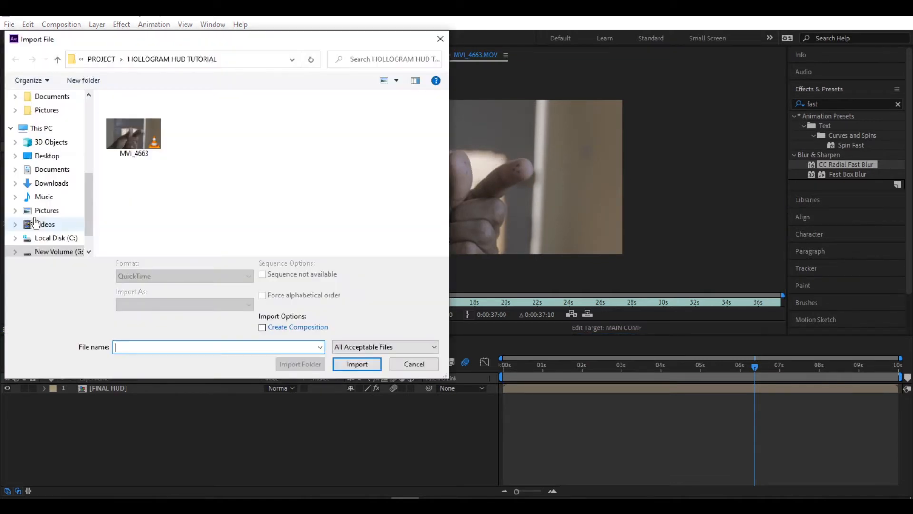
click(422, 365)
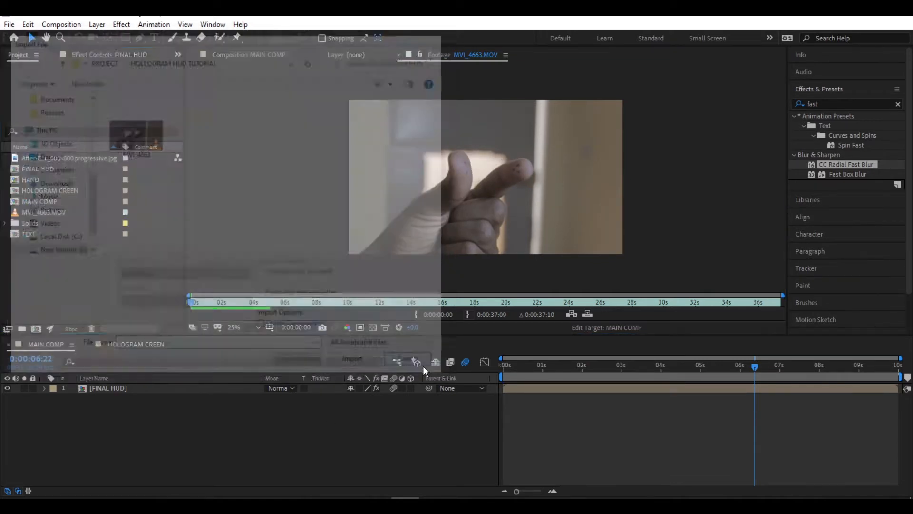
- Add the MVI_4663.MOV footage below the FINAL HUD layer in MAIN COMP and hide FINAL HUD at the first frame
click(805, 267)
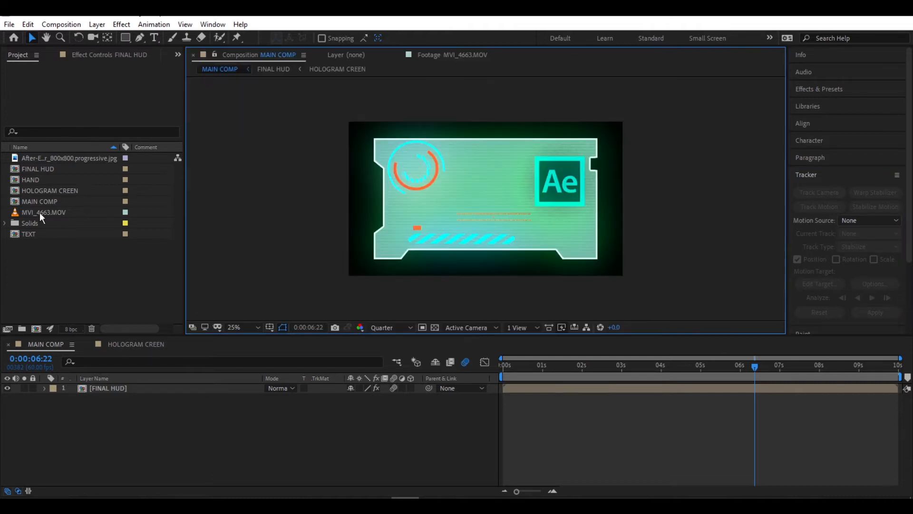
drag(39, 212, 138, 412)
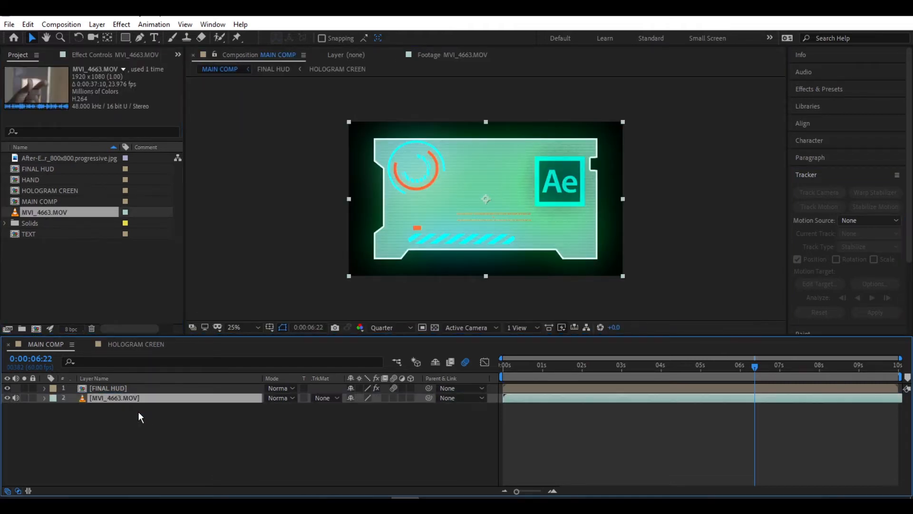
drag(530, 363, 495, 365)
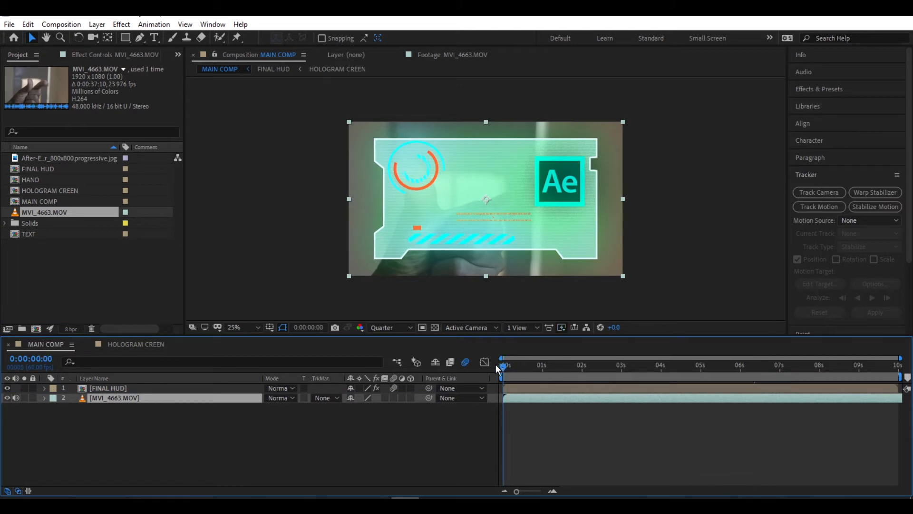
click(7, 389)
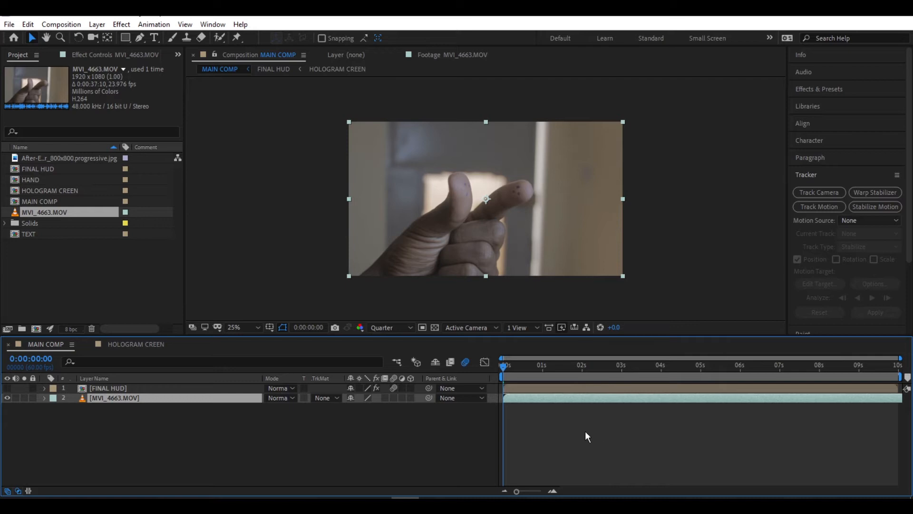
- Play and scrub through the hand footage to review the finger movement, returning to the first frame
mouse_move(505, 369)
mouse_down()
mouse_move(518, 368)
mouse_move(489, 369)
mouse_up()
key(space)
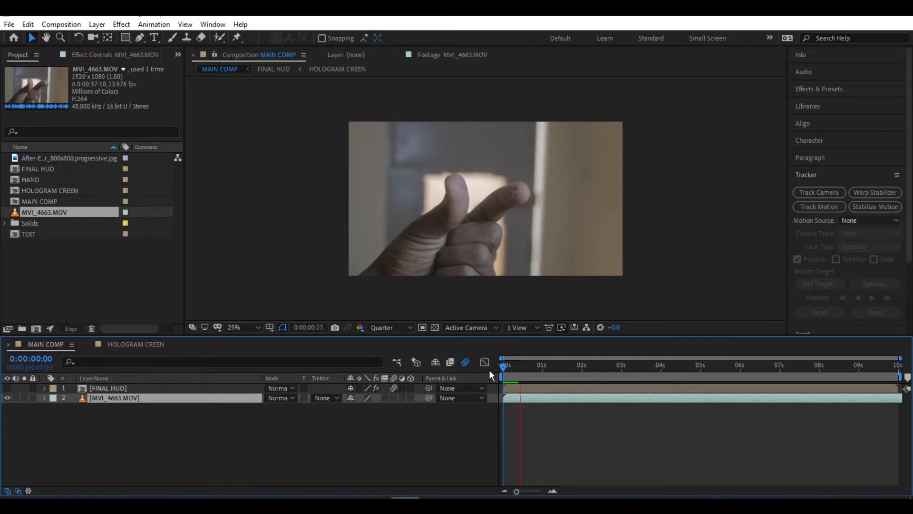
drag(553, 368, 787, 386)
mouse_move(504, 364)
mouse_down()
mouse_move(628, 367)
mouse_move(503, 367)
mouse_up()
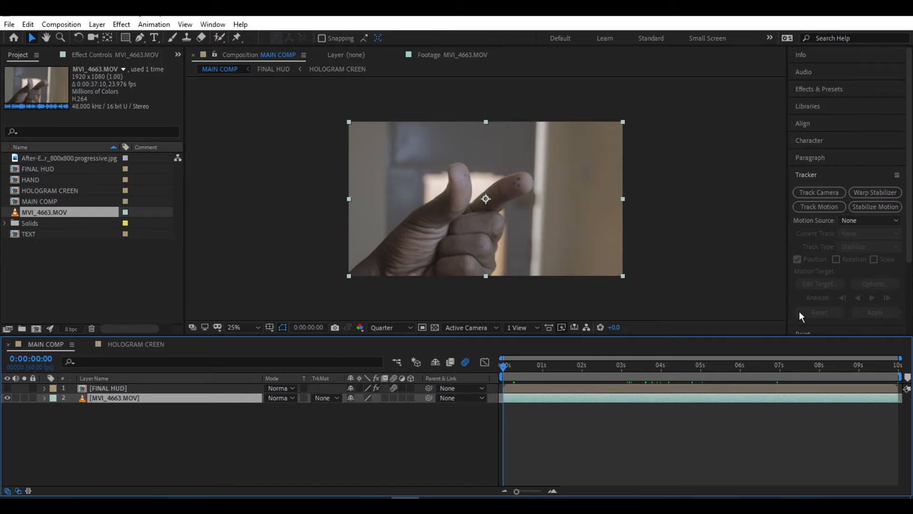
- Set up Position and Scale motion tracking on MVI_4663.MOV, with Track Point 1 on the thumb tip and Track Point 2 on the index fingertip
click(820, 208)
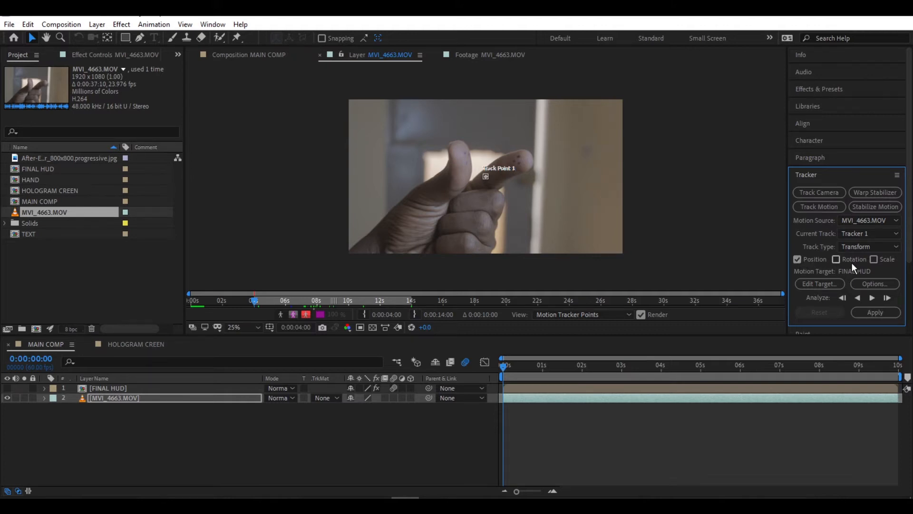
click(874, 259)
drag(495, 178, 531, 164)
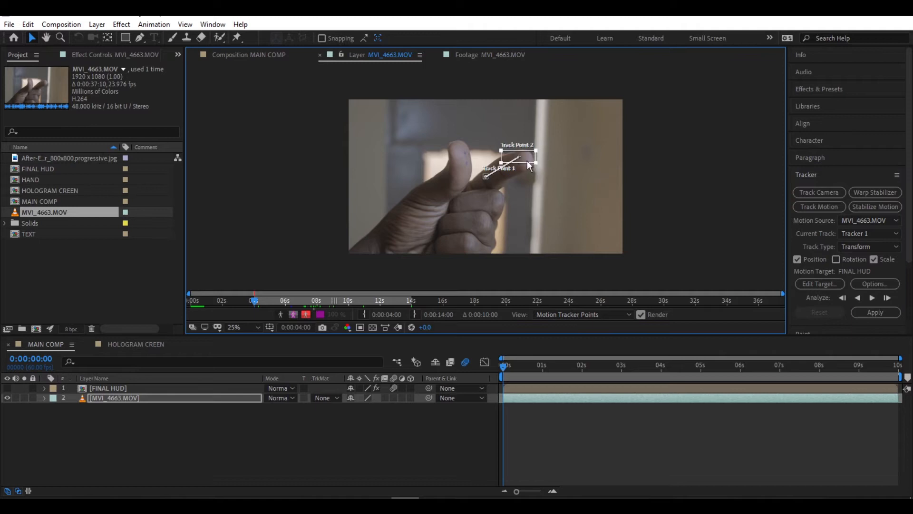
drag(482, 178, 468, 156)
drag(477, 163, 515, 159)
drag(491, 179, 474, 168)
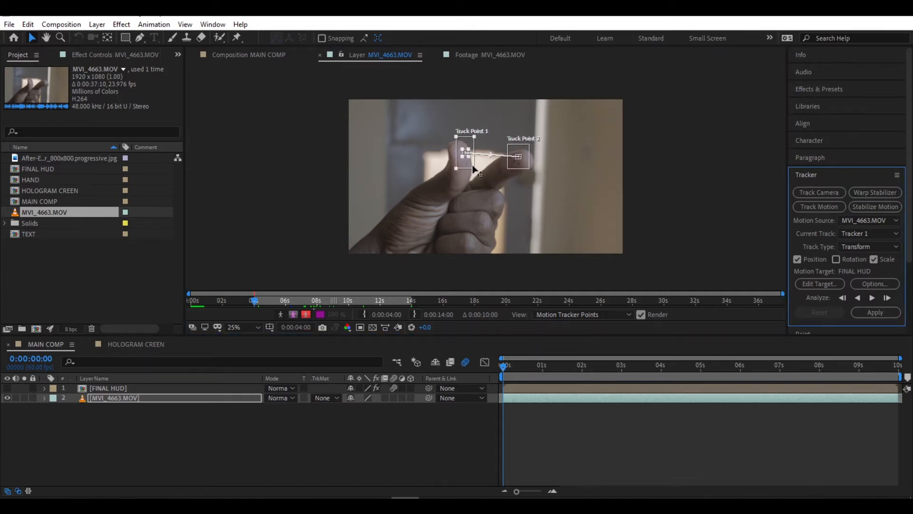
click(528, 166)
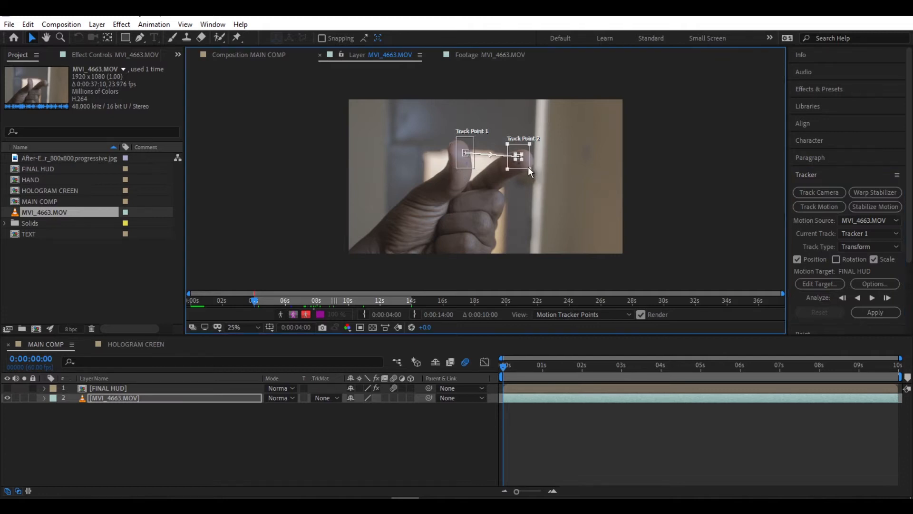
- Analyze both fingertip track points forward from the first frame, stopping at about 0:00:01:36 to inspect the tracking closely
click(872, 297)
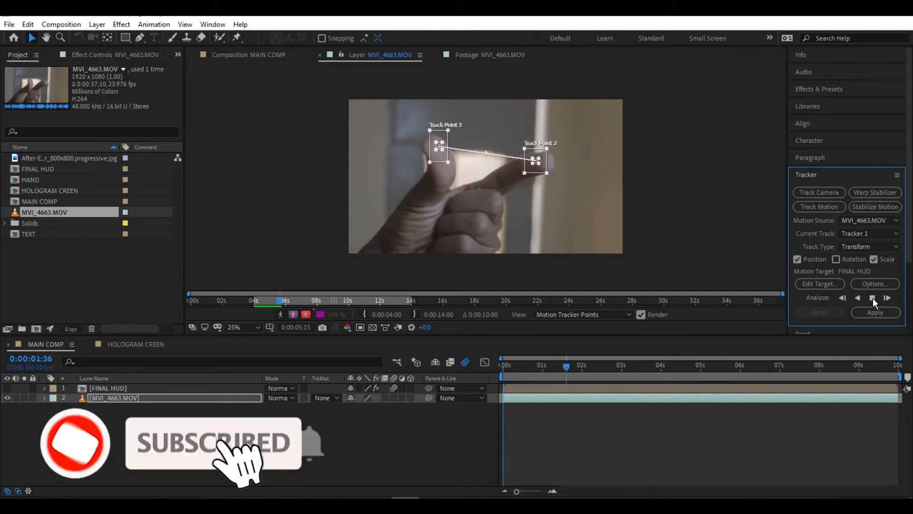
click(872, 297)
scroll(498, 271, down, 2)
scroll(499, 173, up, 4)
- Return to about 0:00:00:59 and analyze the track points forward again through the rest of the clip
drag(565, 367, 542, 369)
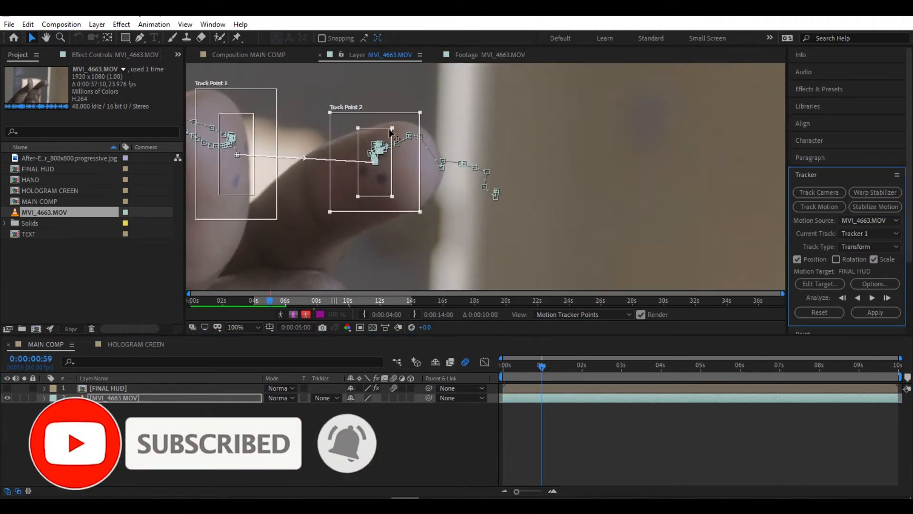
click(872, 299)
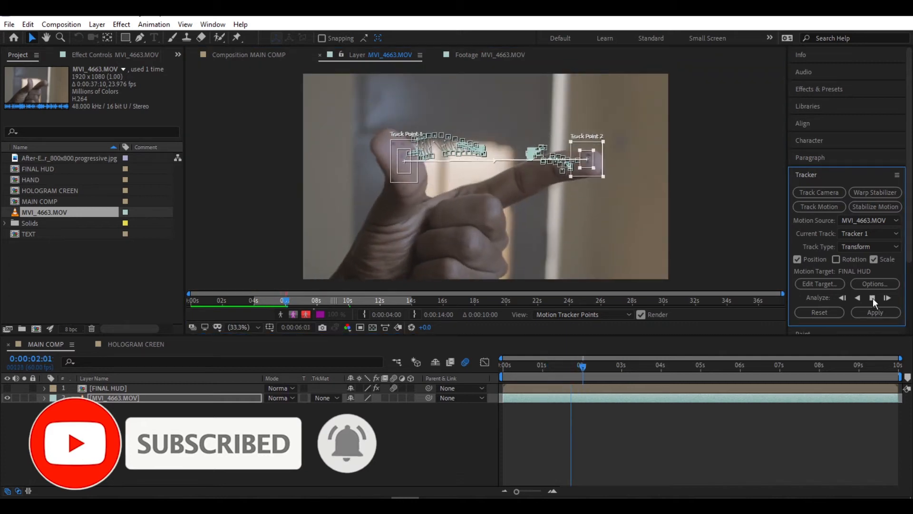
click(872, 300)
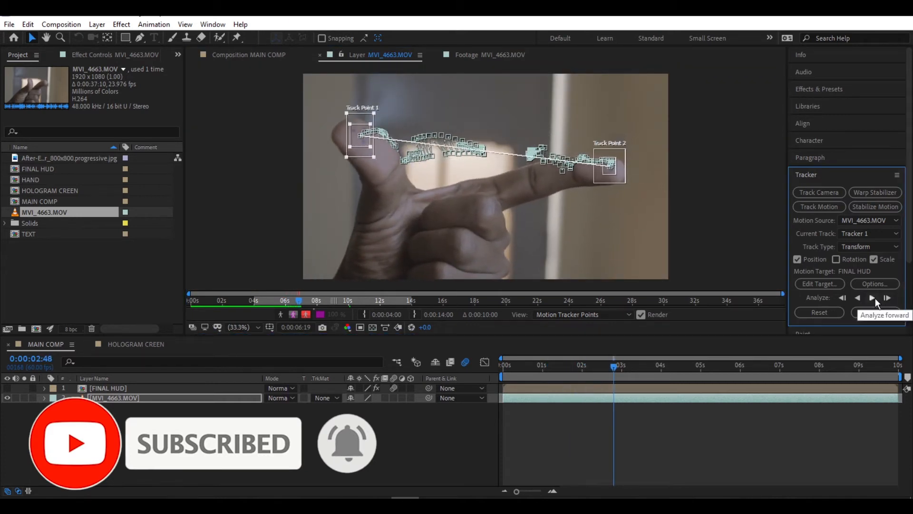
click(873, 299)
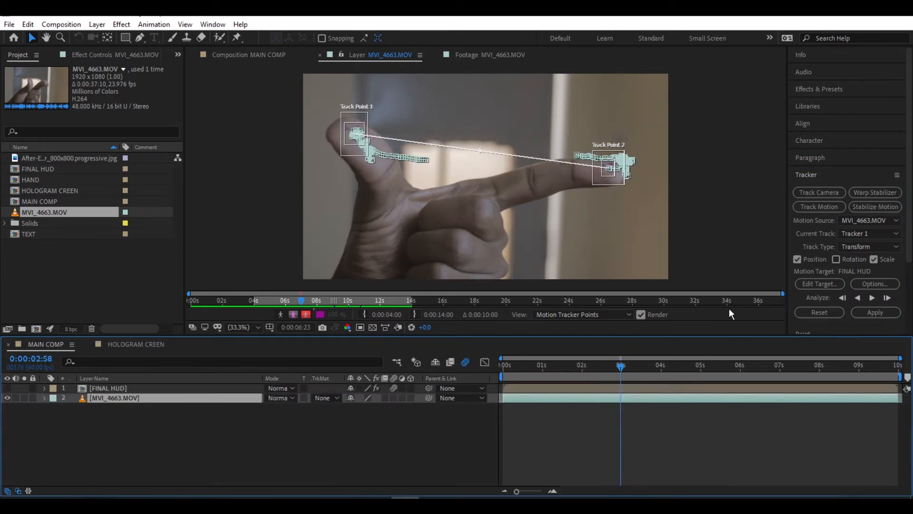
- Analyze both track points backward from 0:00:02:58 toward the start of the clip
click(858, 299)
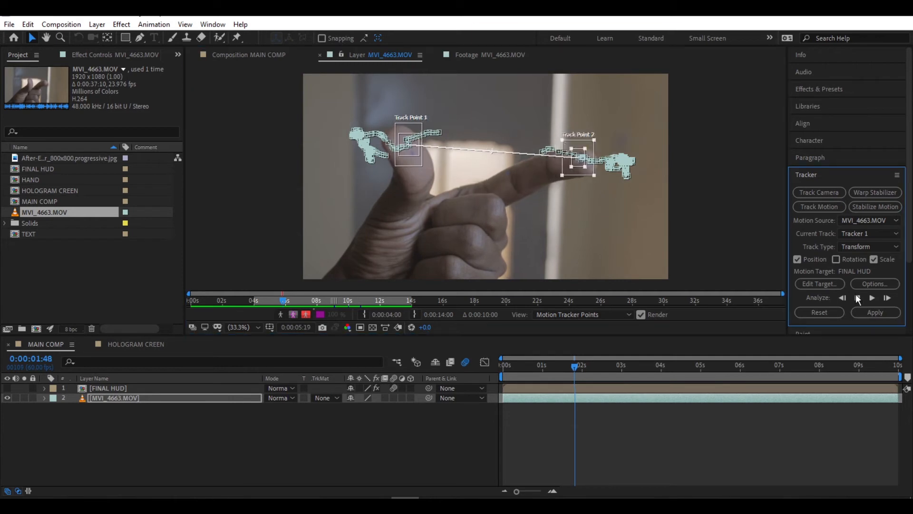
click(857, 297)
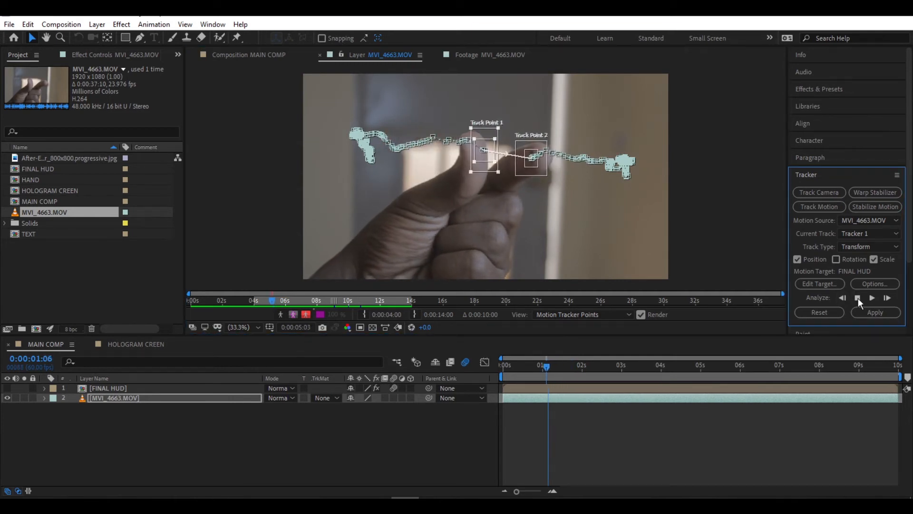
- Create a null object in MAIN COMP above the footage layer
right_click(368, 452)
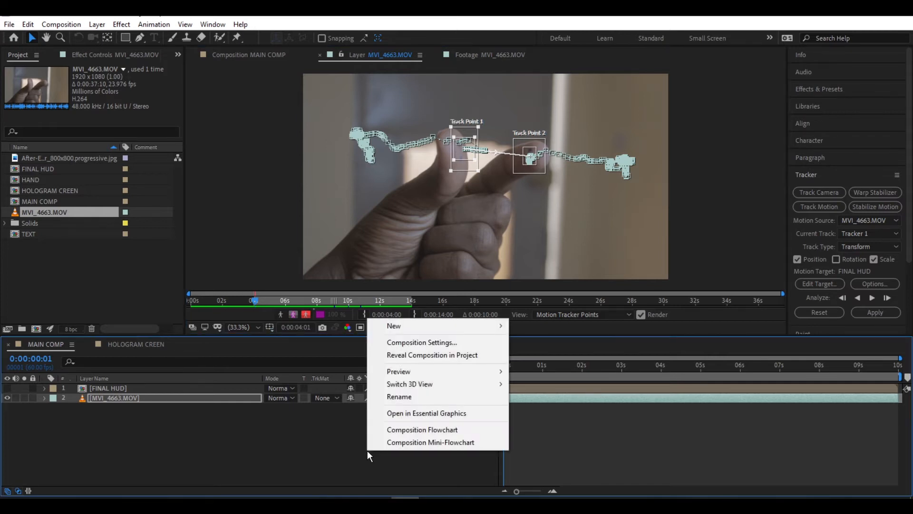
mouse_move(460, 334)
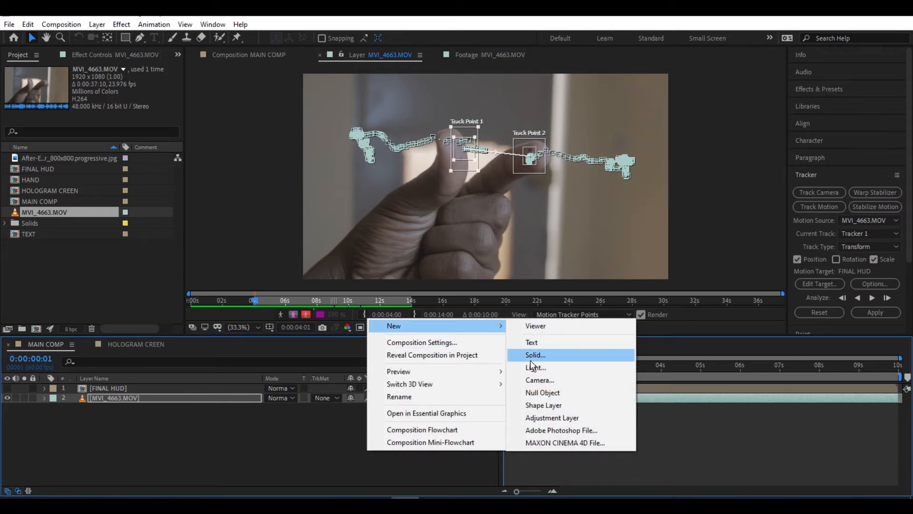
click(533, 392)
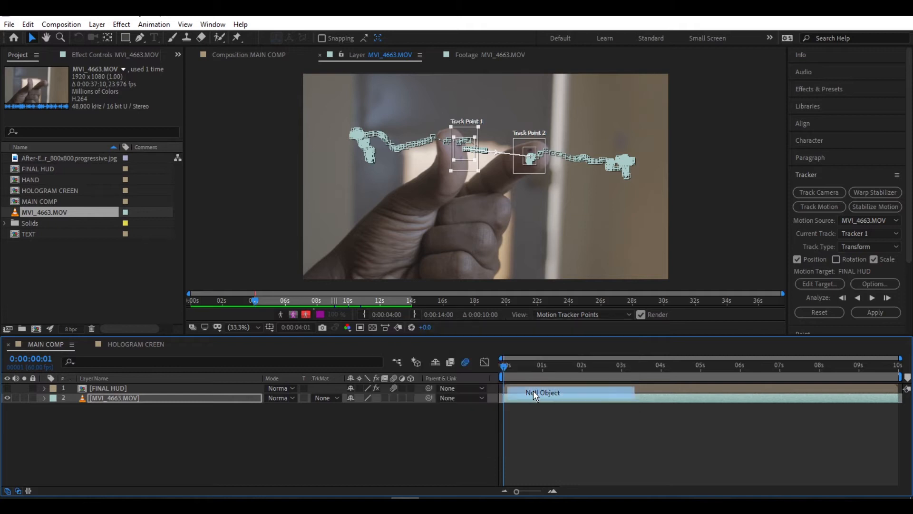
click(429, 455)
- Set the motion target of the footage's tracker to the Null 1 layer
click(568, 407)
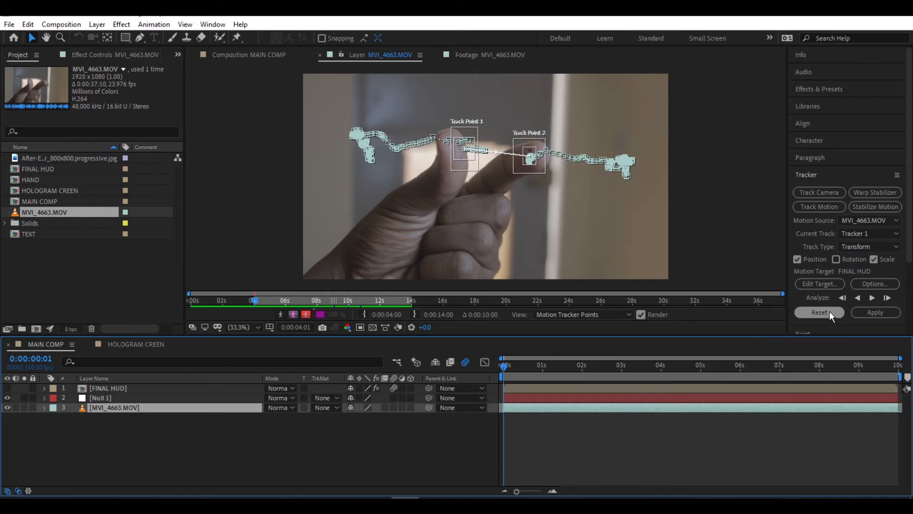
click(817, 285)
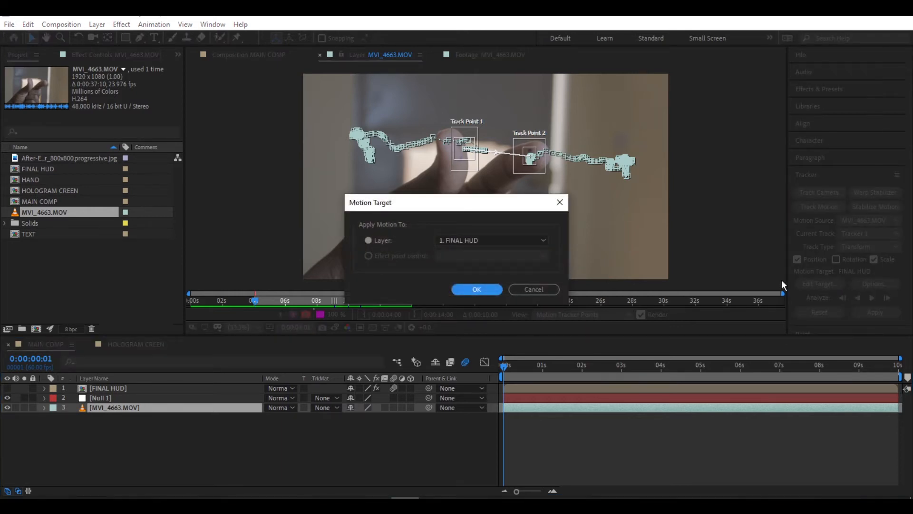
click(540, 240)
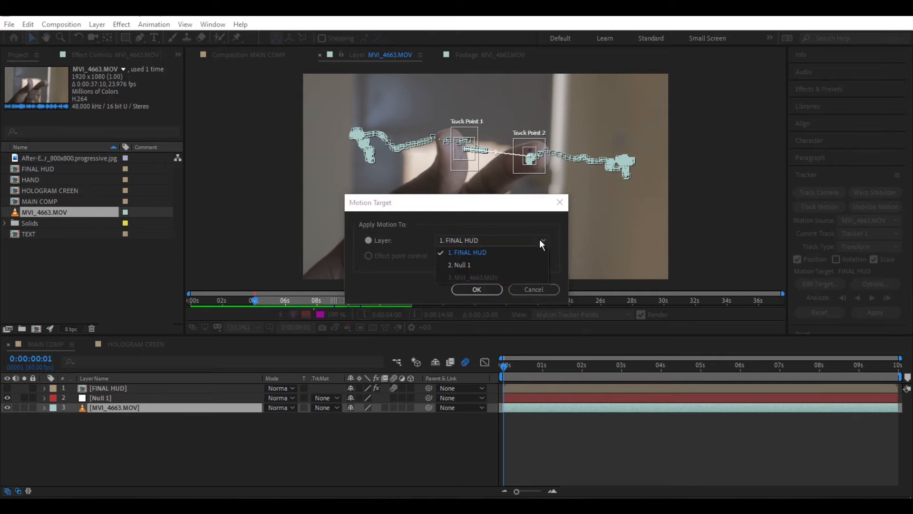
click(470, 263)
click(475, 288)
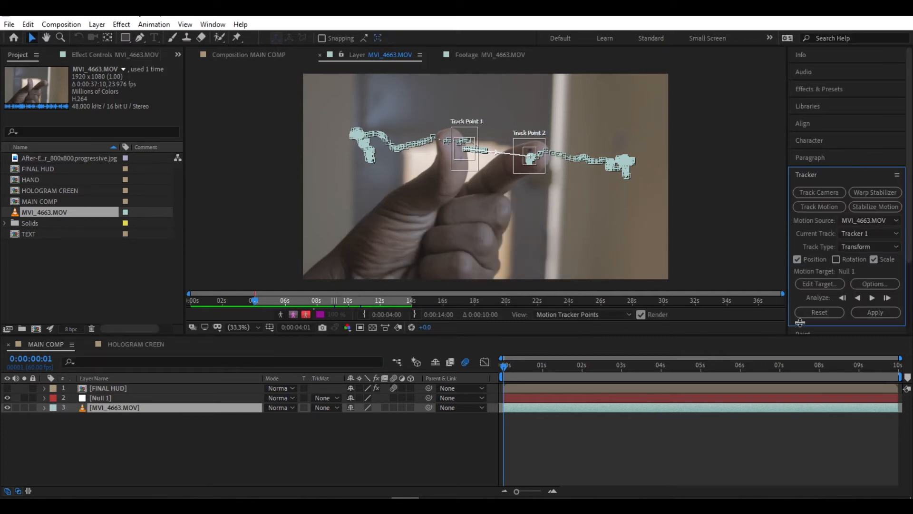
- Apply the tracked motion to the null in the X and Y dimensions and collapse its transform properties
click(869, 314)
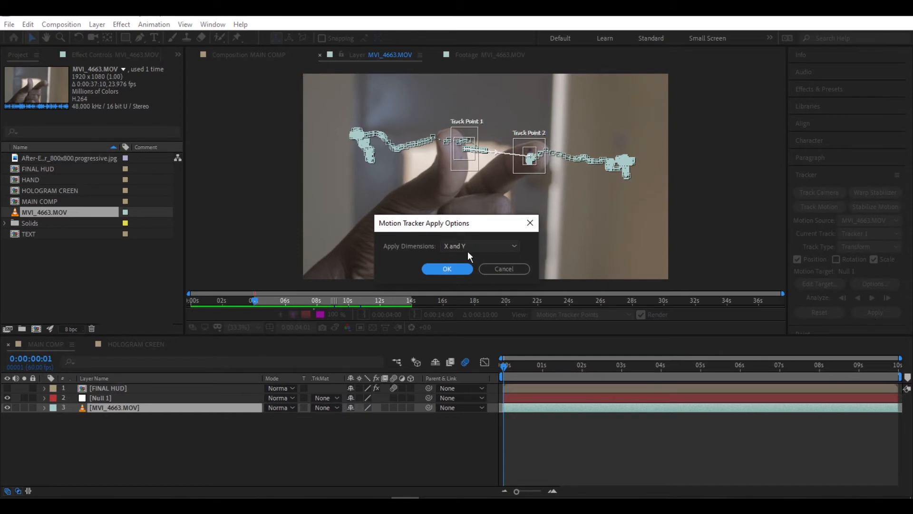
click(453, 269)
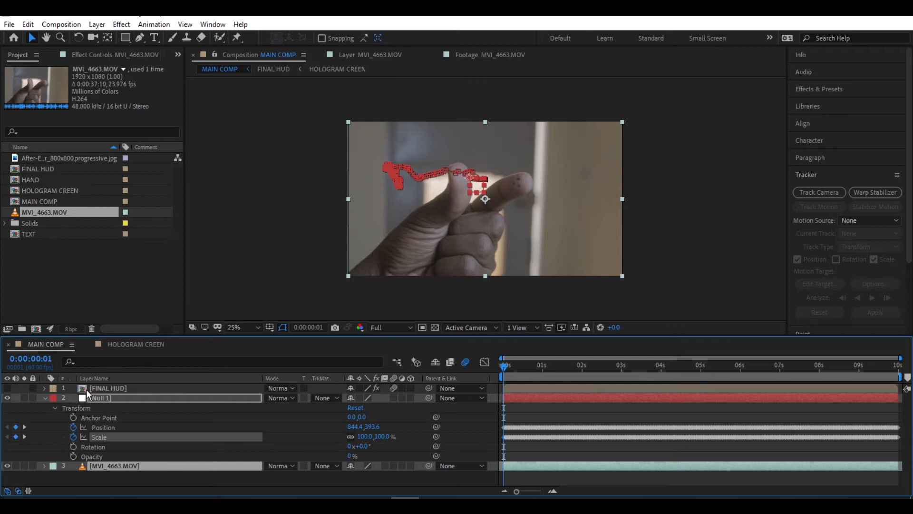
click(46, 399)
click(169, 458)
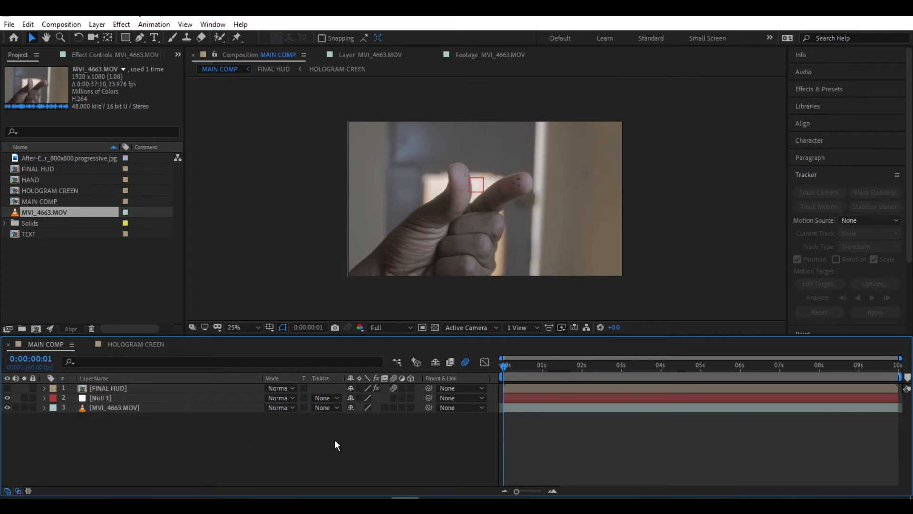
- Make the FINAL HUD layer visible, parent it to Null 1, and preview the linked motion
click(517, 388)
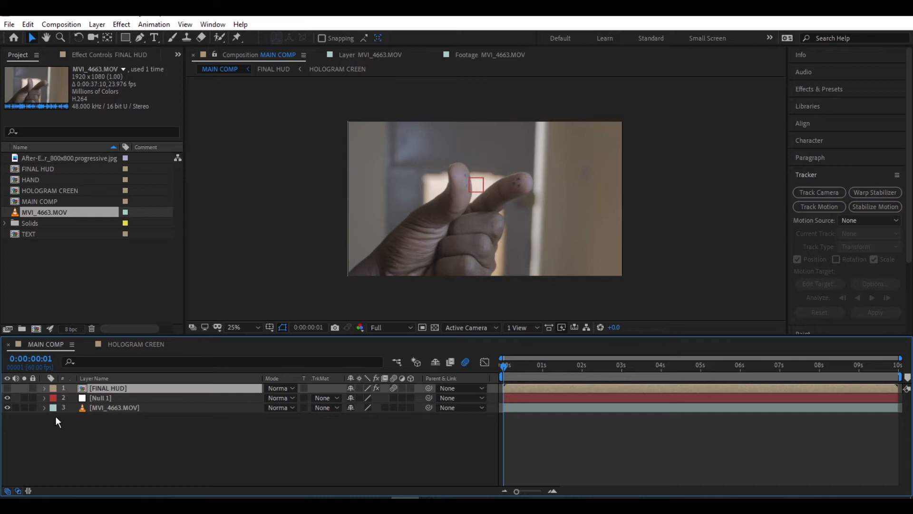
click(7, 388)
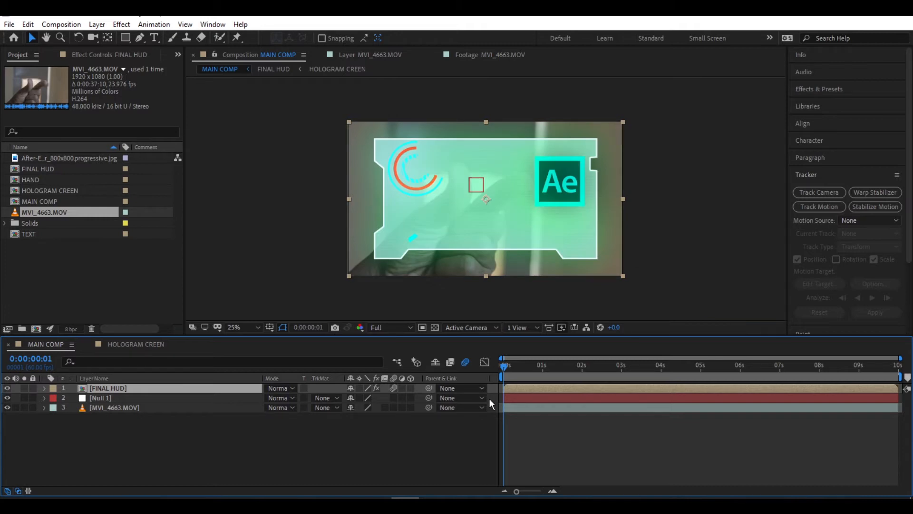
drag(429, 388, 214, 397)
key(space)
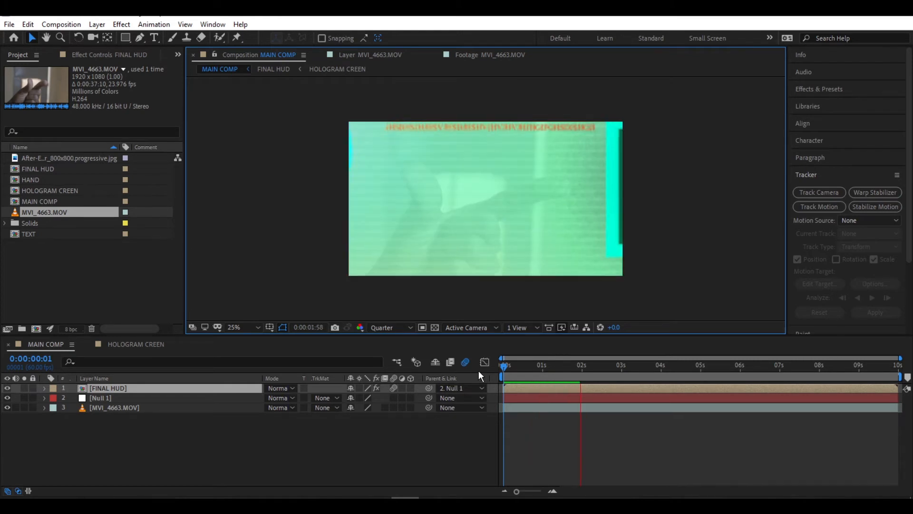
- Scale the FINAL HUD layer down to about 27% at the first frame so it fits between the fingertips
drag(510, 371, 481, 370)
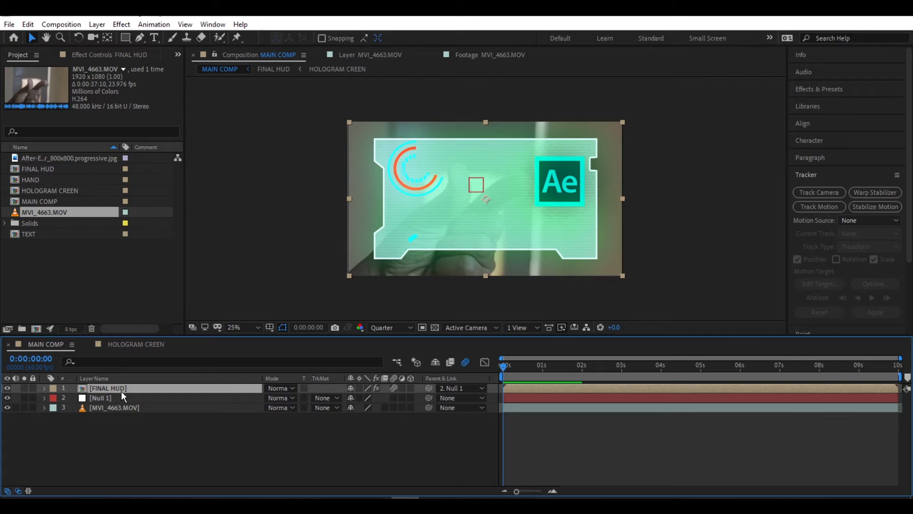
key(s)
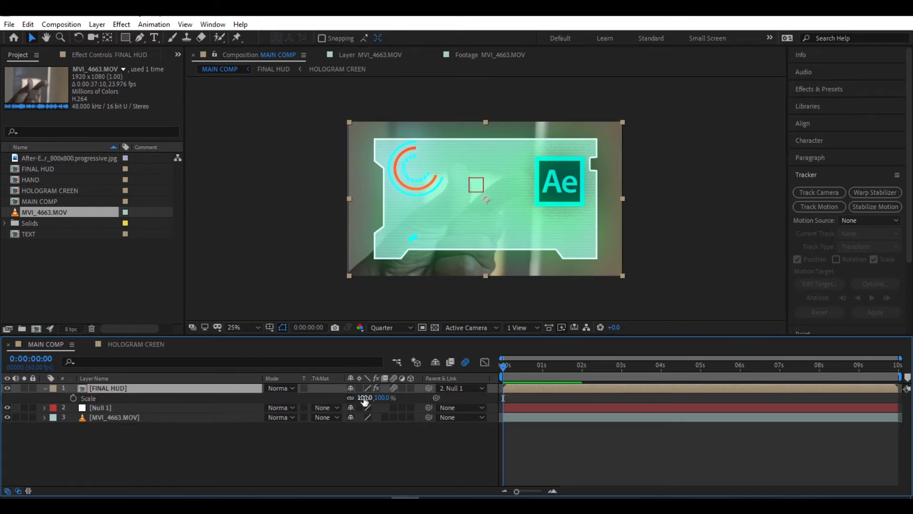
drag(364, 400, 326, 401)
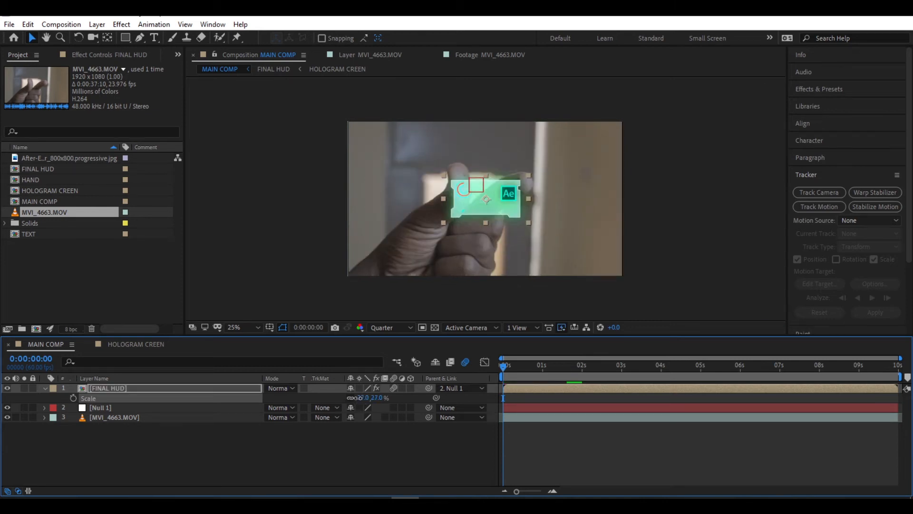
- Set the FINAL HUD layer's scale to 33% and reposition it between the fingertips at the first frame
drag(363, 397, 358, 397)
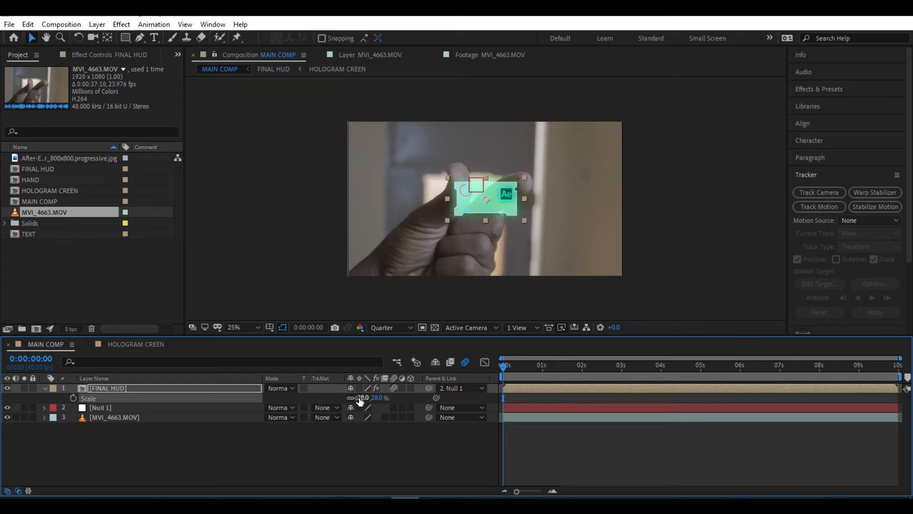
key(p)
drag(371, 399, 331, 388)
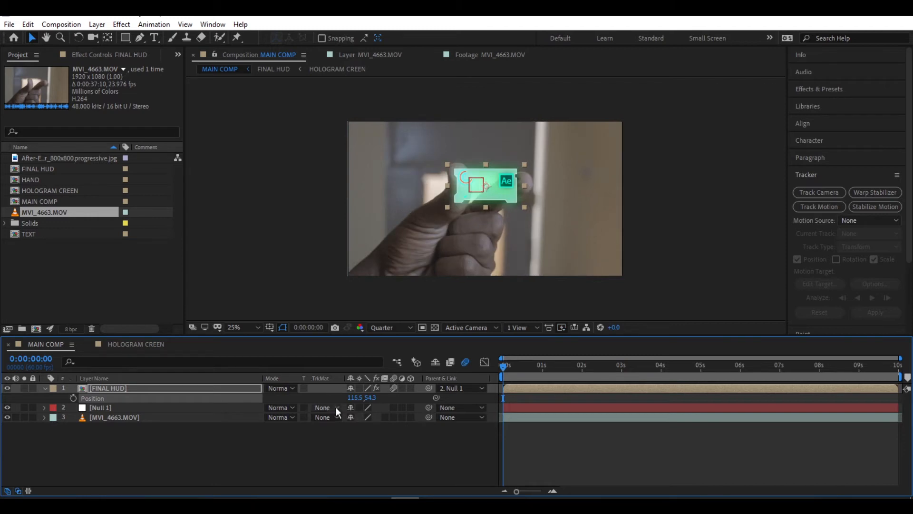
key(s)
drag(360, 397, 366, 402)
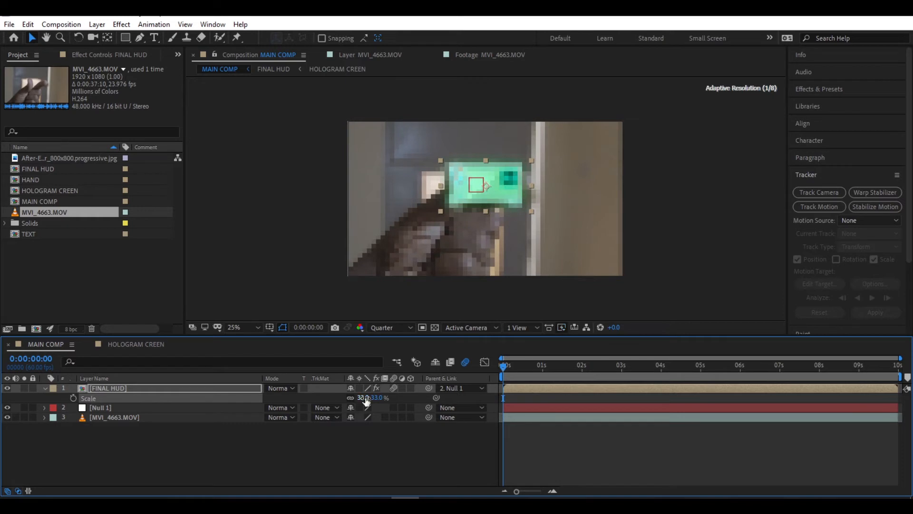
drag(482, 187, 485, 187)
- Preview the HUD's linked motion and return to the first frame
key(space)
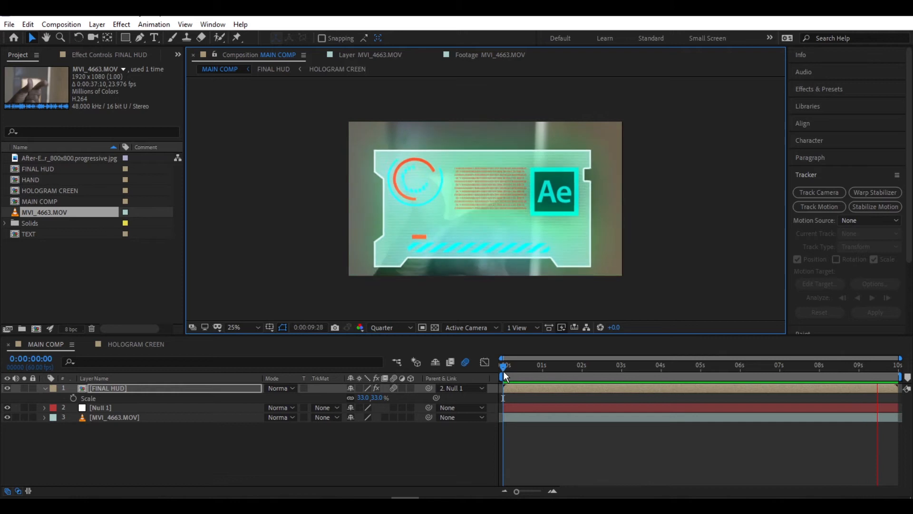
key(space)
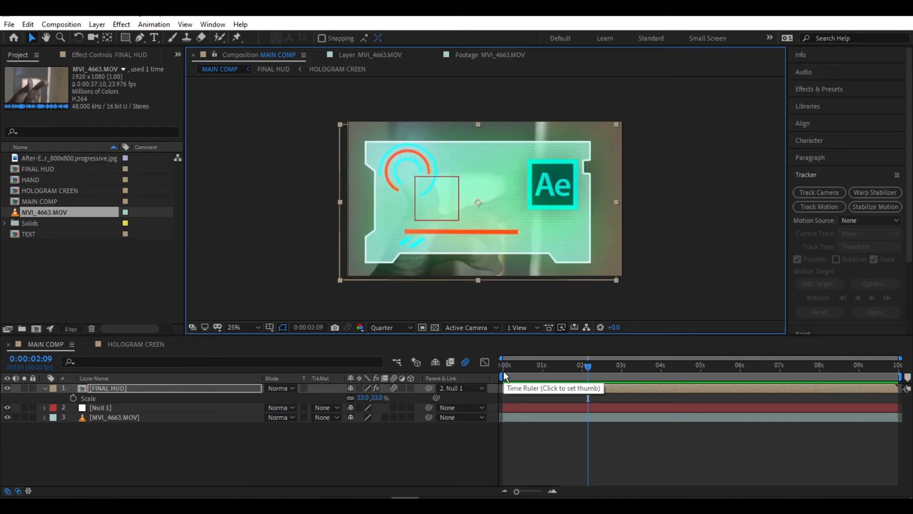
click(503, 367)
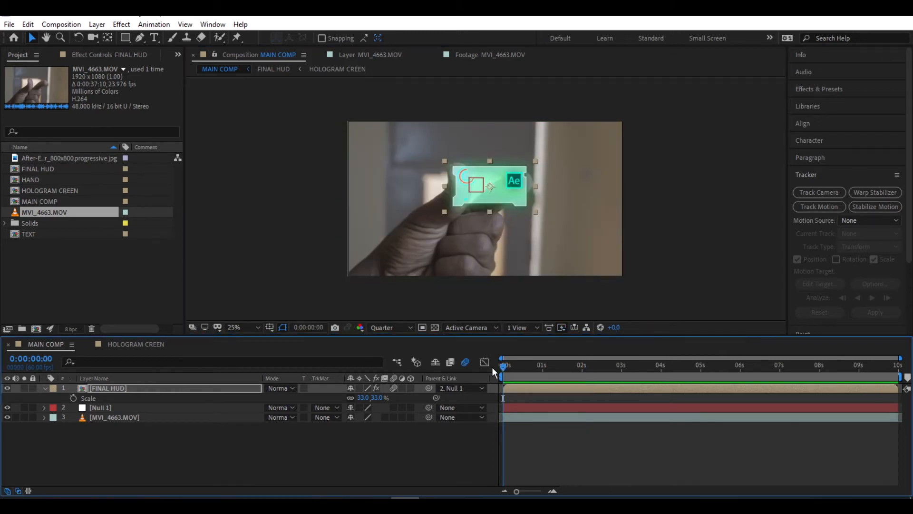
- Remove the FINAL HUD layer's parent and reset its transform properties
click(461, 445)
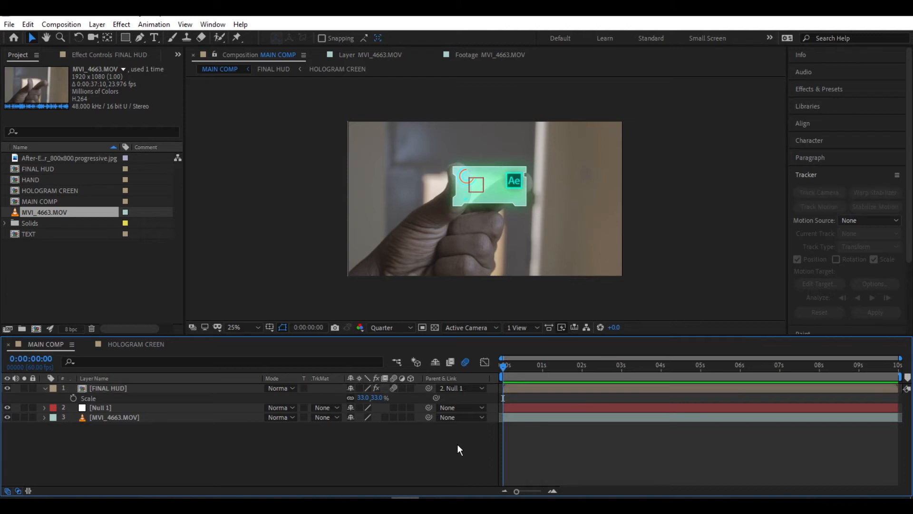
click(481, 389)
click(467, 400)
click(127, 394)
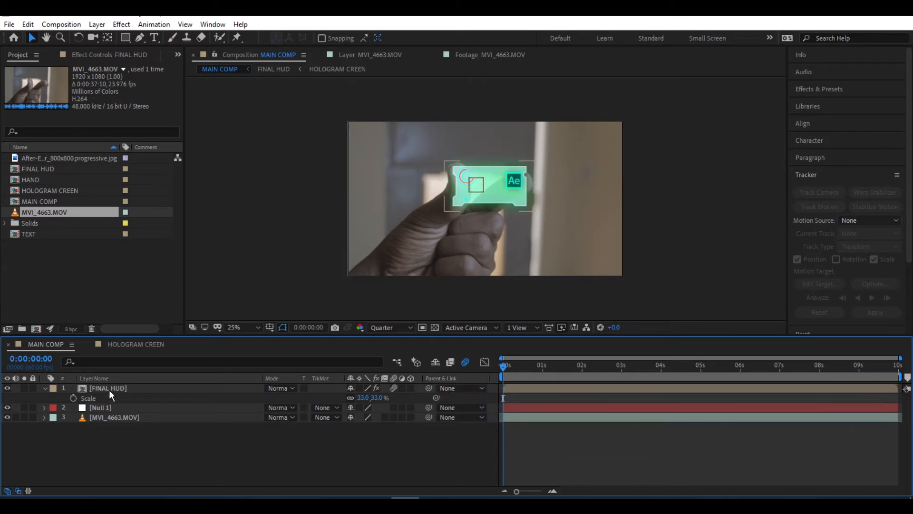
click(45, 388)
click(44, 388)
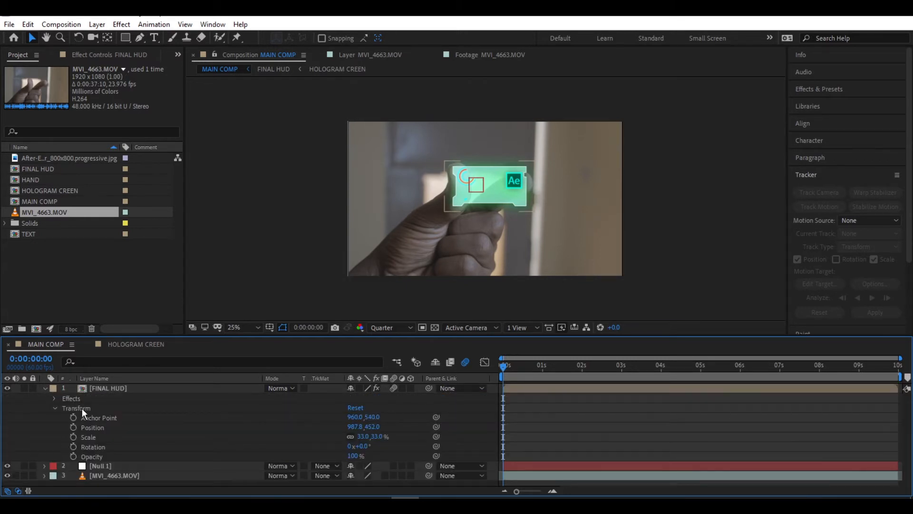
click(357, 408)
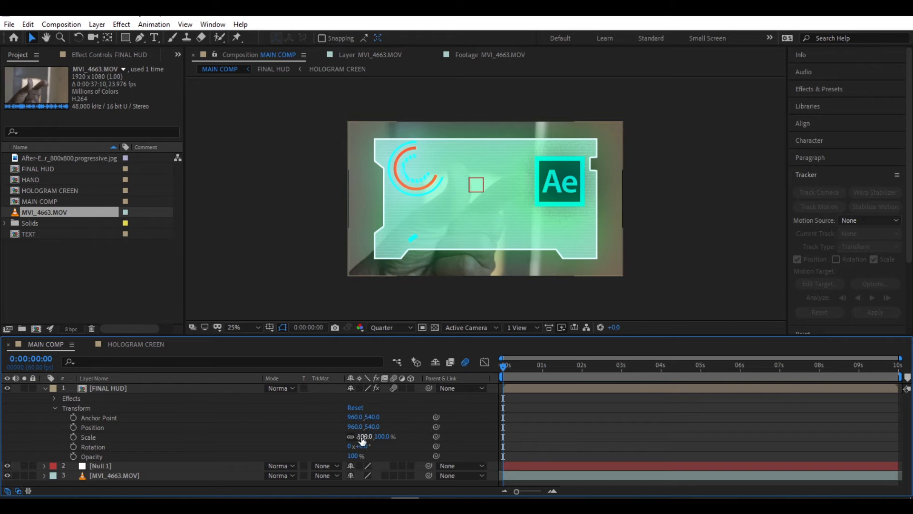
- Scale the FINAL HUD layer down to roughly a quarter of its size and move it up between the fingertips
drag(373, 436, 341, 435)
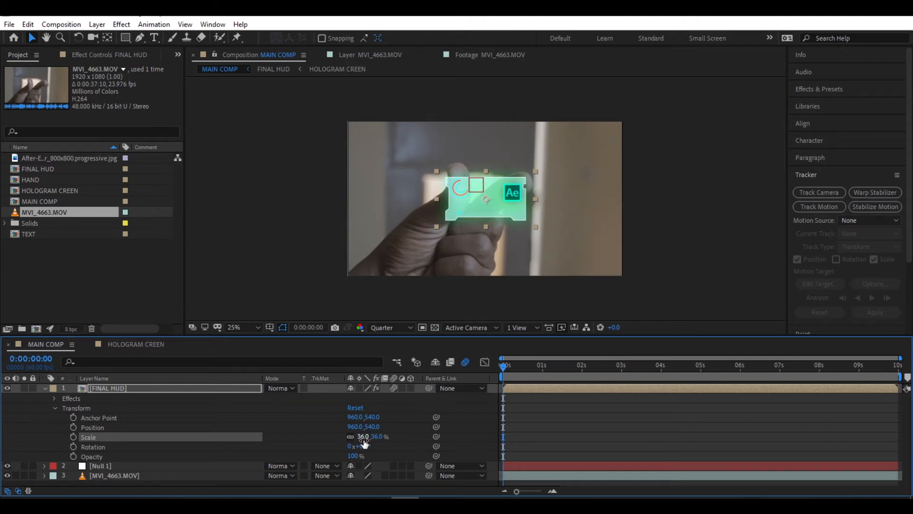
drag(363, 436, 352, 436)
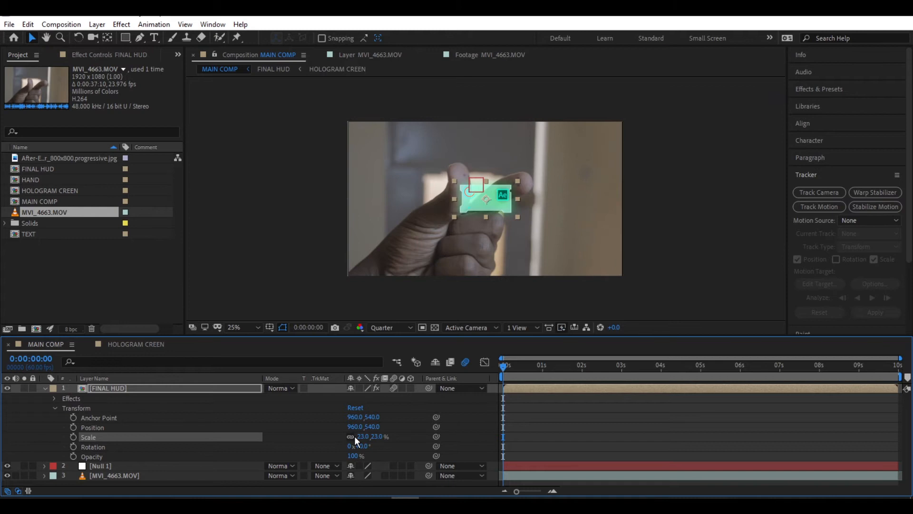
mouse_move(367, 426)
mouse_down()
mouse_move(332, 413)
mouse_move(373, 419)
mouse_move(364, 423)
mouse_move(390, 417)
mouse_move(365, 437)
mouse_up()
- Collapse the FINAL HUD layer's properties, parent it to Null 1 again, and preview the motion
click(490, 456)
key(u)
click(482, 388)
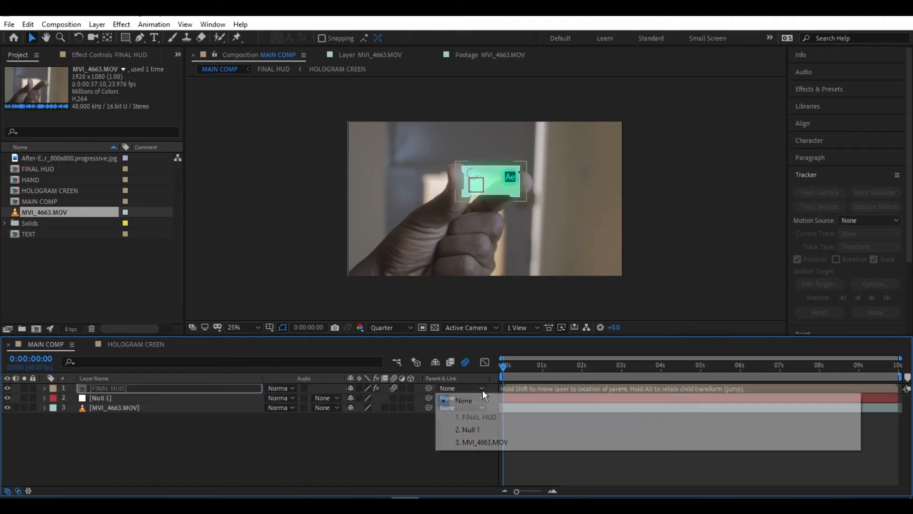
click(476, 429)
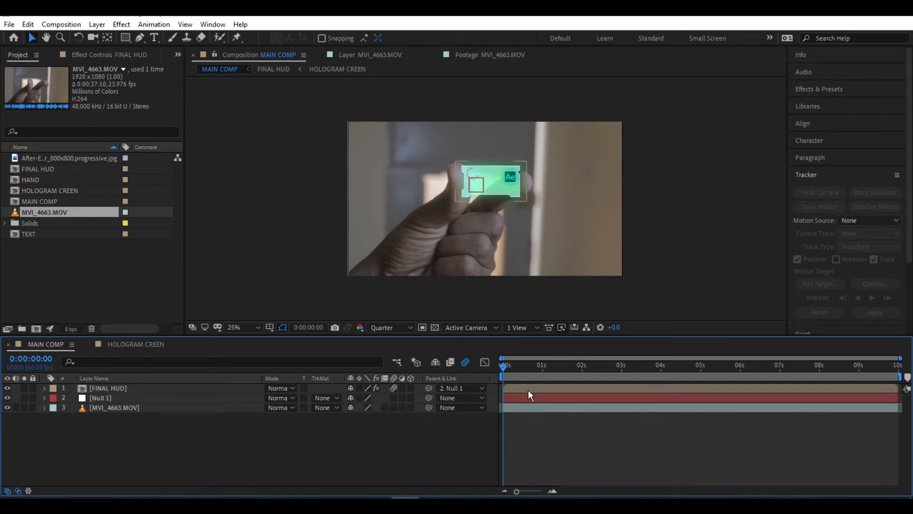
key(space)
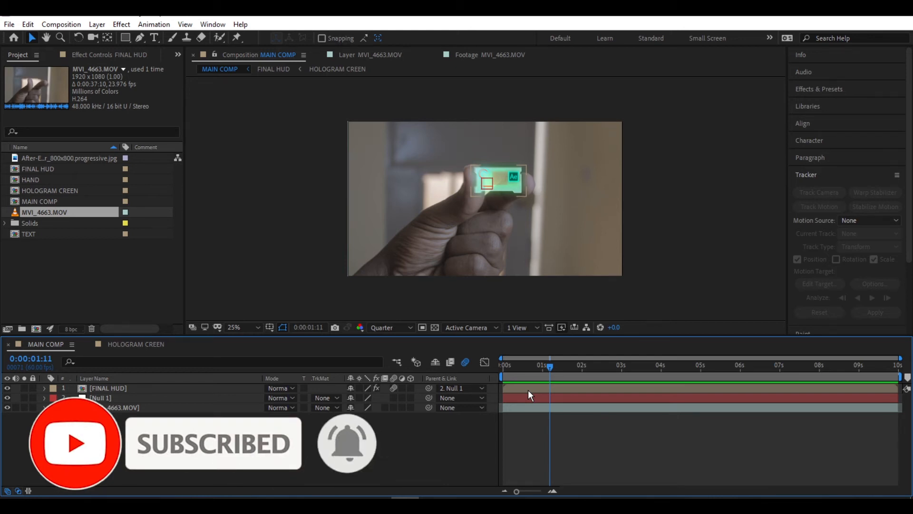
- Hide the FINAL HUD layer and add a white 1920 × 1080 px solid at the top of the composition
click(524, 390)
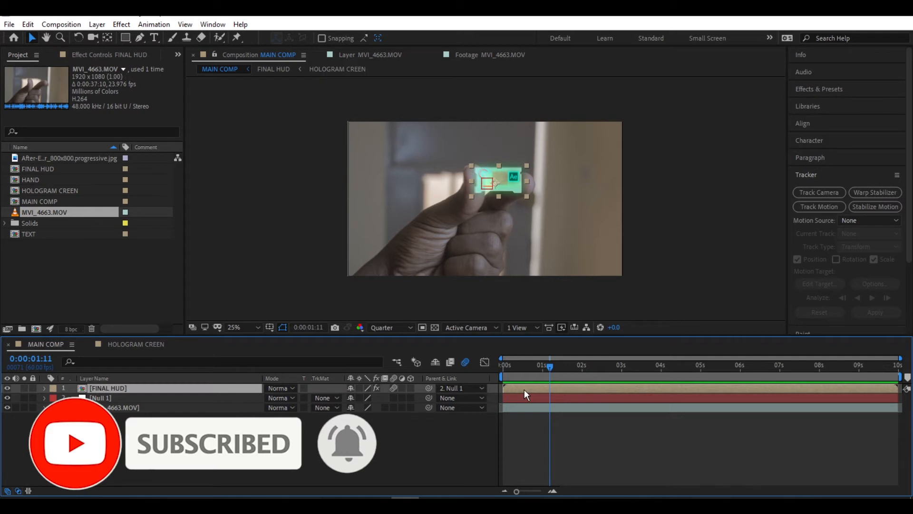
click(7, 387)
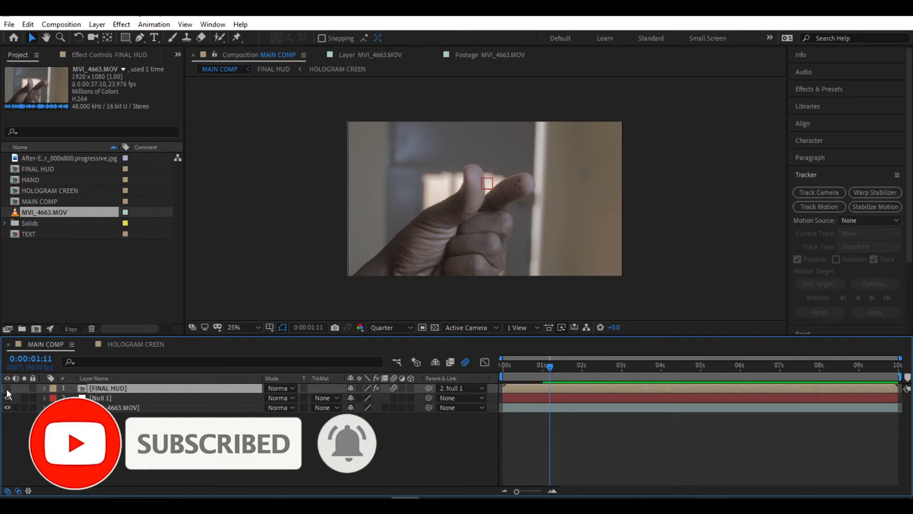
click(234, 450)
right_click(235, 449)
mouse_move(319, 324)
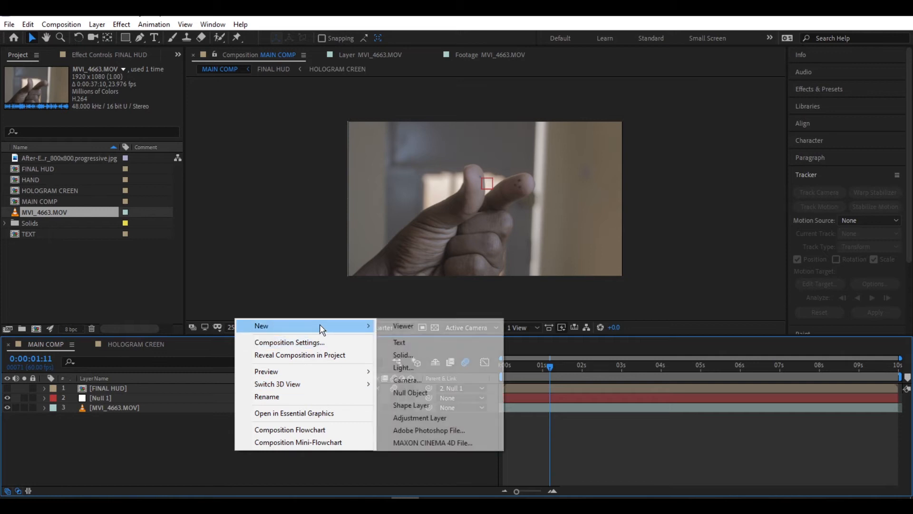
click(402, 356)
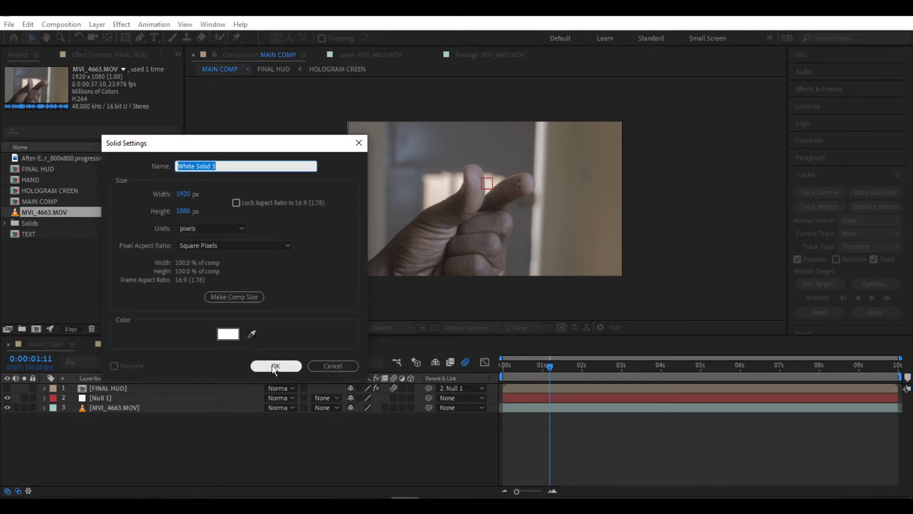
click(274, 366)
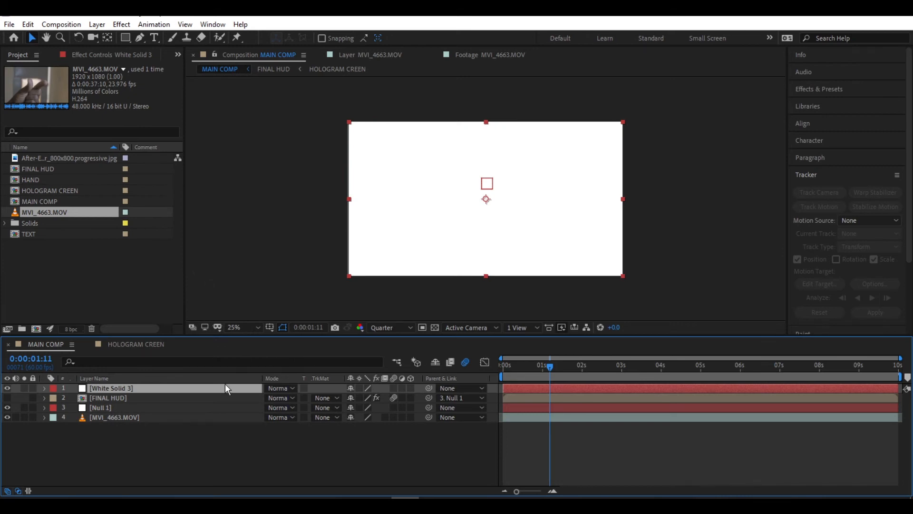
- Hide the white solid and draw closed Pen masks on it over the thumb tip and the index fingertip
click(7, 388)
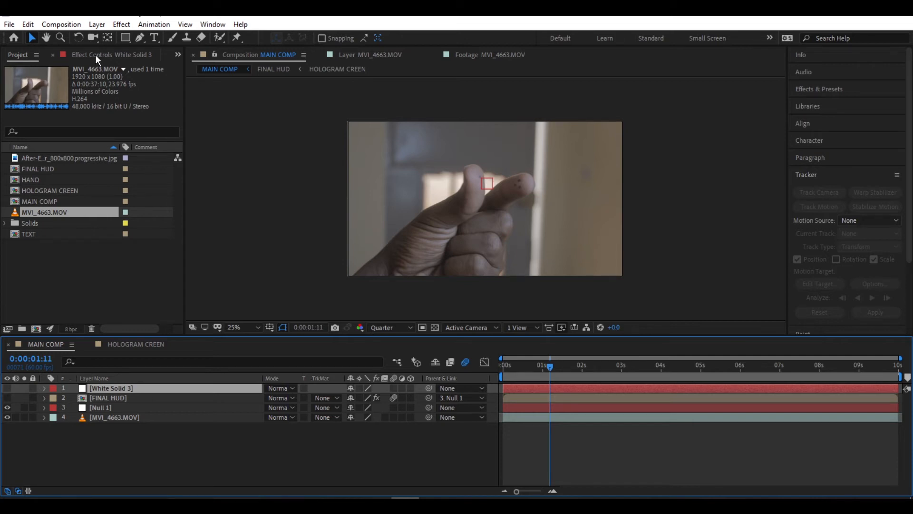
click(138, 40)
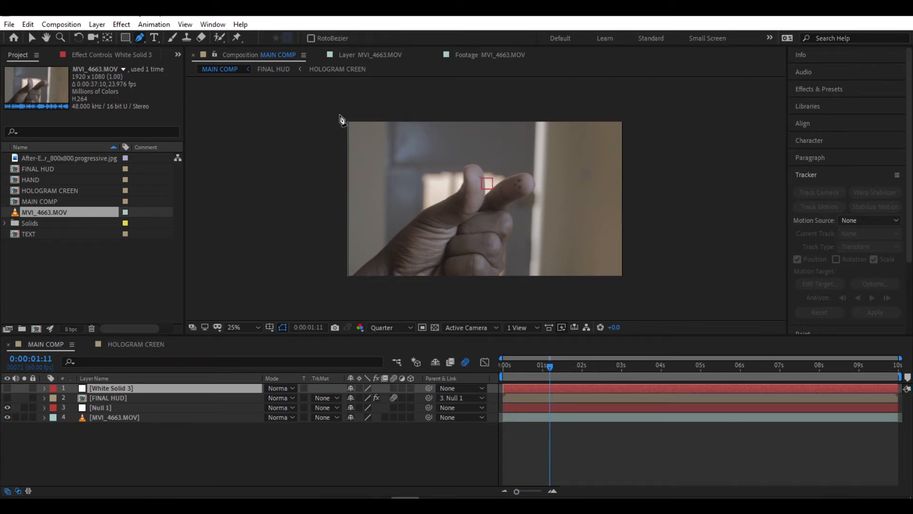
click(475, 171)
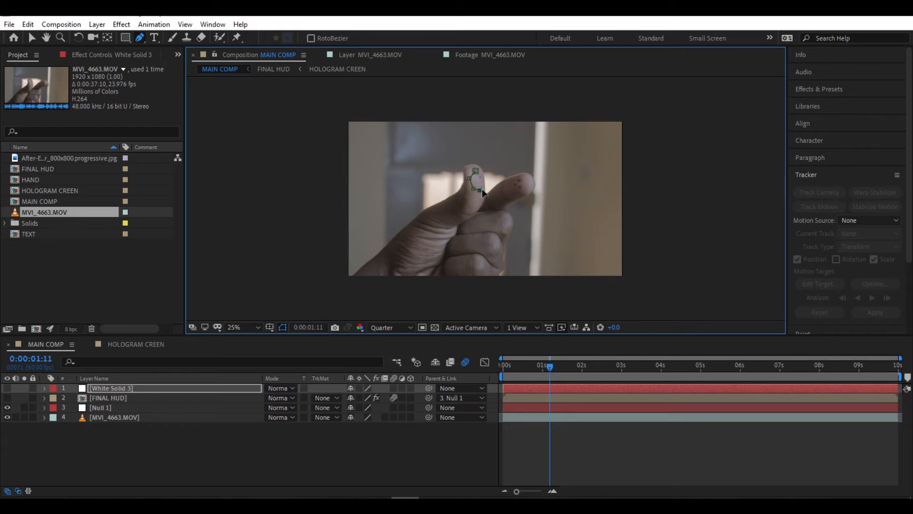
click(483, 183)
click(510, 183)
- Parent White Solid 3 to Null 1 and make it visible
click(482, 388)
click(470, 441)
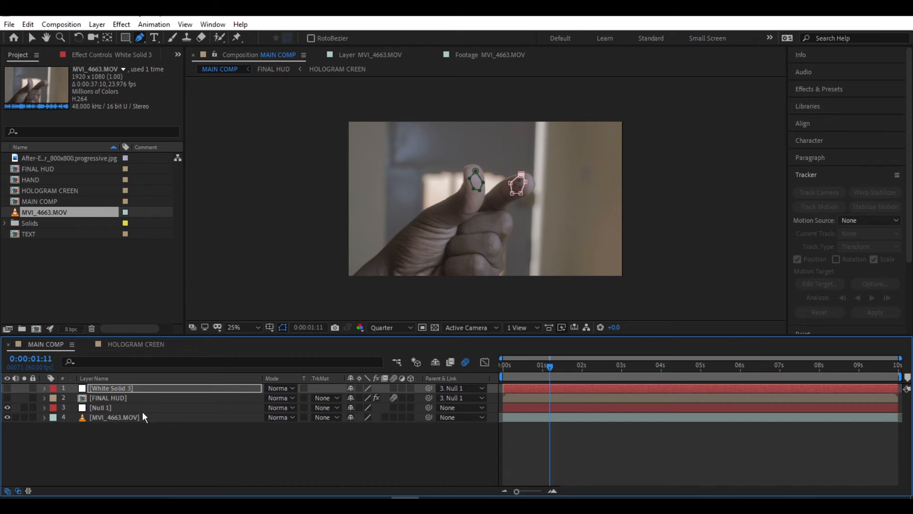
click(7, 388)
- Feather White Solid 3's masks, Mask 1 by 73 pixels and Mask 2 by about 65 pixels, and collapse the layer
key(m)
key(m)
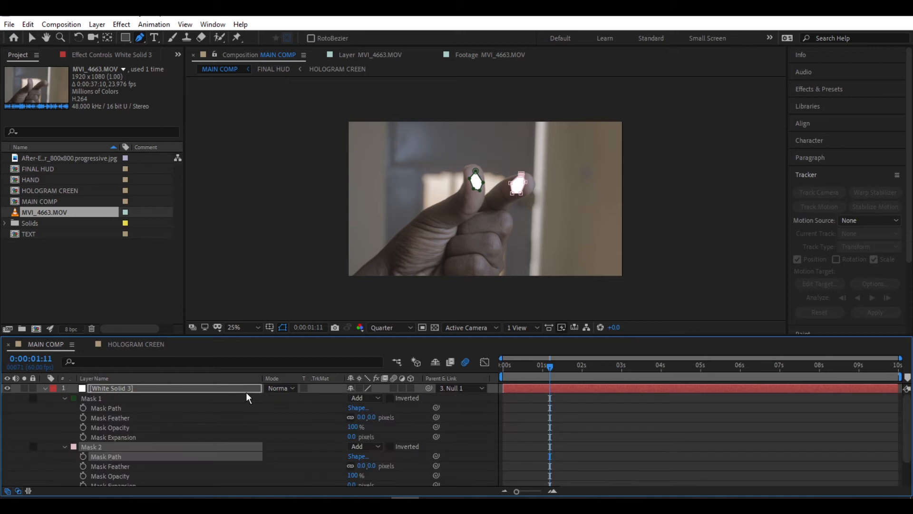
click(361, 426)
mouse_move(370, 428)
mouse_down()
mouse_move(339, 435)
mouse_move(383, 433)
mouse_move(403, 417)
mouse_move(381, 417)
mouse_move(405, 418)
mouse_move(365, 426)
mouse_move(381, 430)
mouse_up()
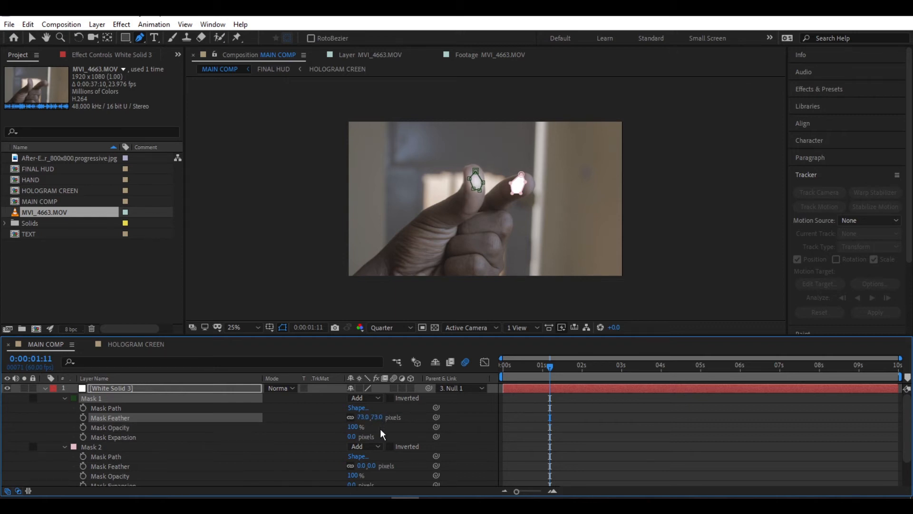
drag(370, 469, 393, 464)
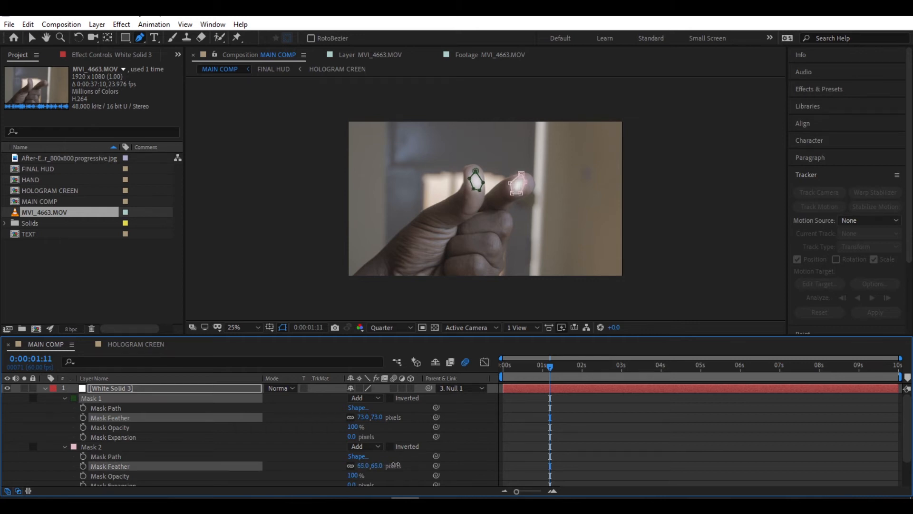
click(142, 467)
click(45, 389)
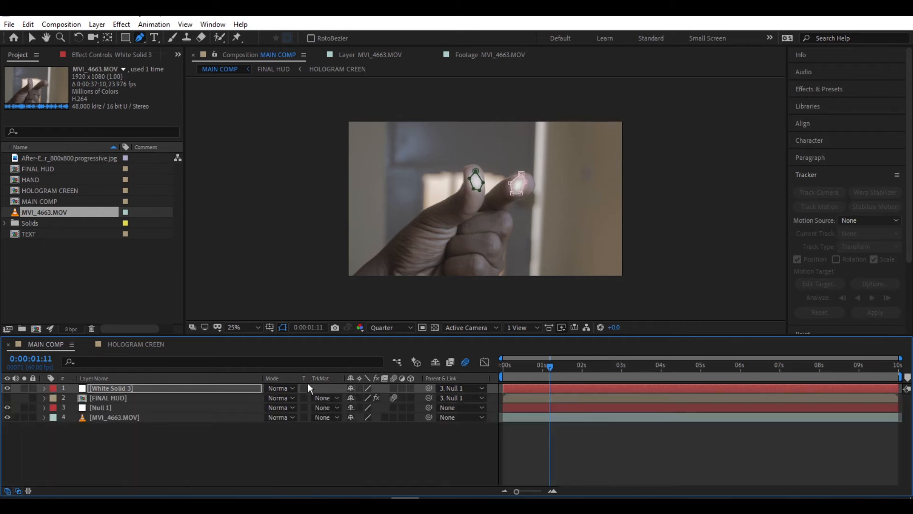
- Preview the fingertip glows, then make FINAL HUD visible and preview them together from the first frame
key(space)
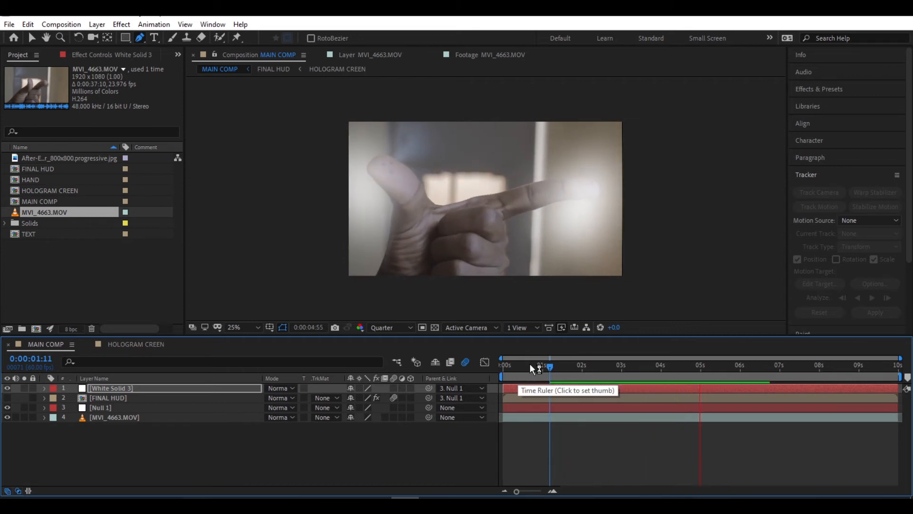
drag(530, 364, 489, 363)
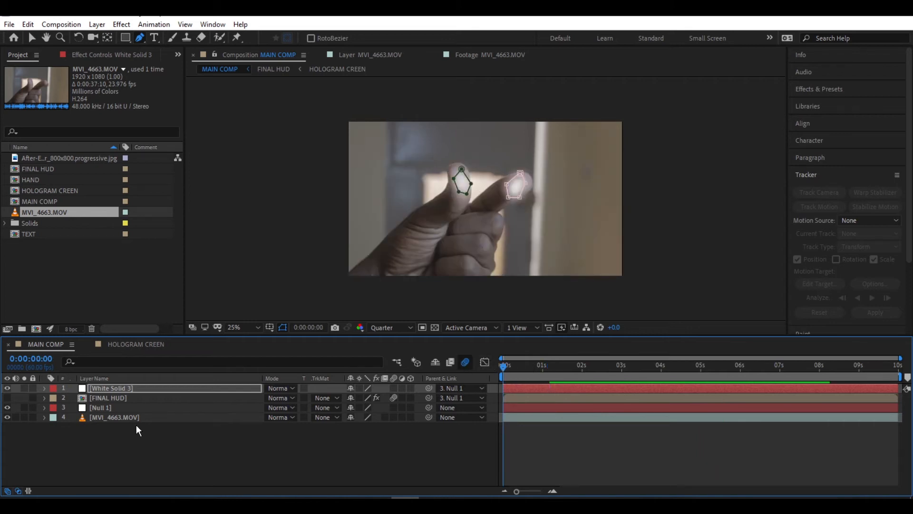
click(7, 397)
key(space)
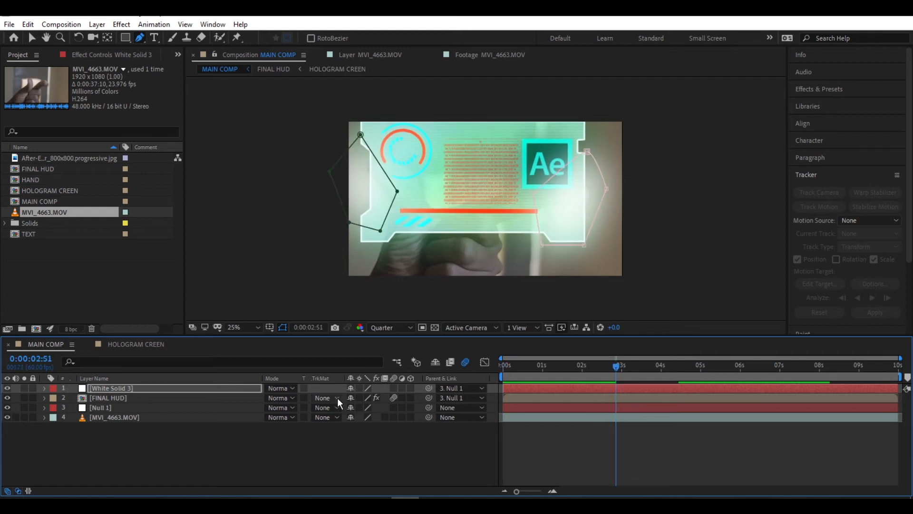
- Move White Solid 3 below the FINAL HUD layer, return to the first frame, and select FINAL HUD
drag(118, 387, 119, 399)
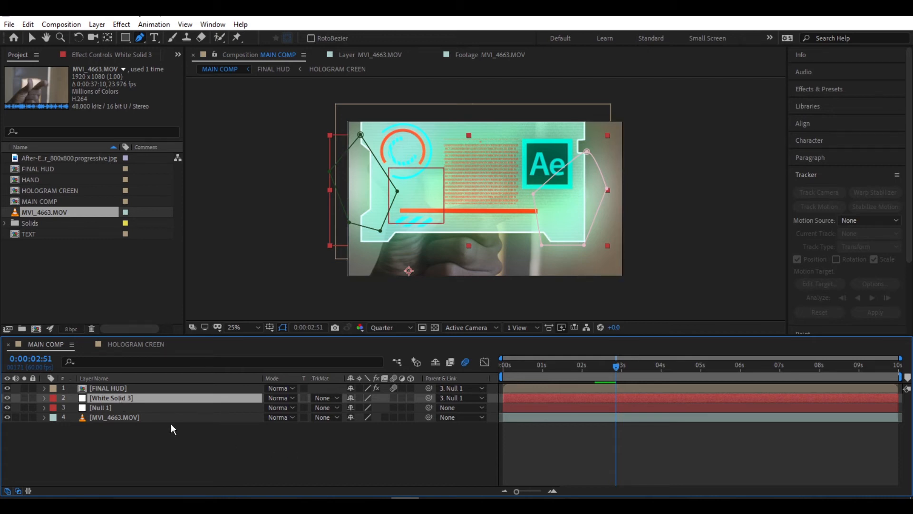
key(space)
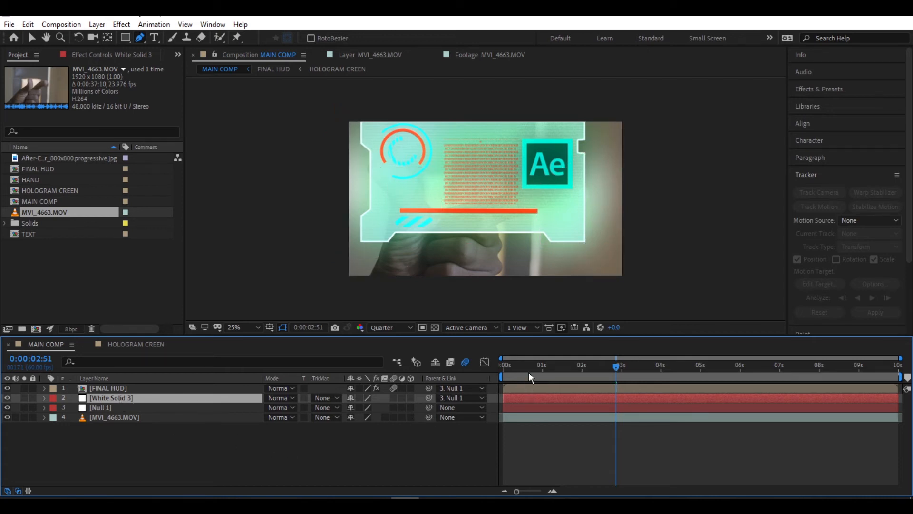
click(462, 454)
click(499, 366)
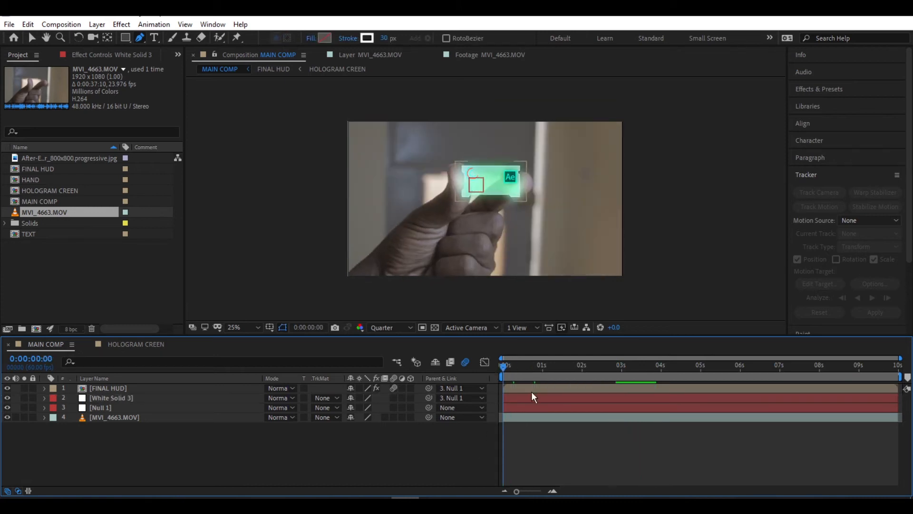
click(532, 387)
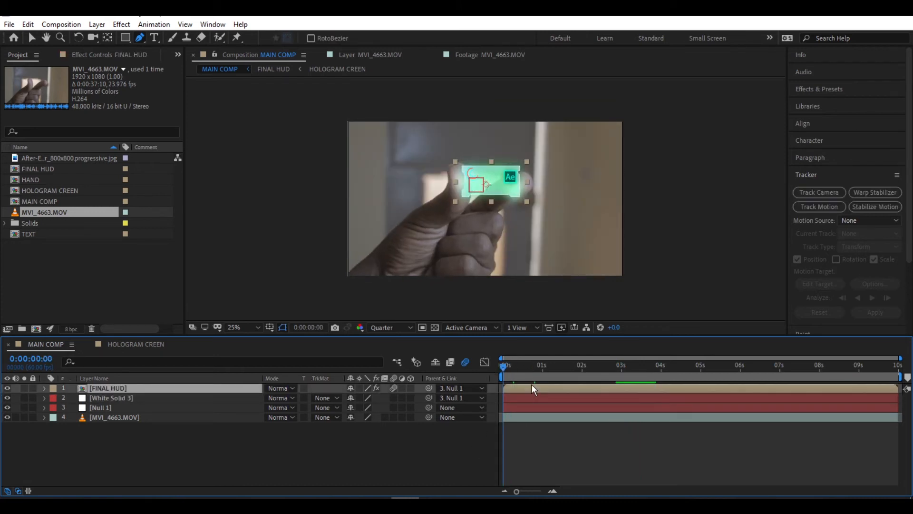
- Duplicate the FINAL HUD layer, hide the original and White Solid 3, and set the duplicate's blending mode to Overlay
key(ctrl+d)
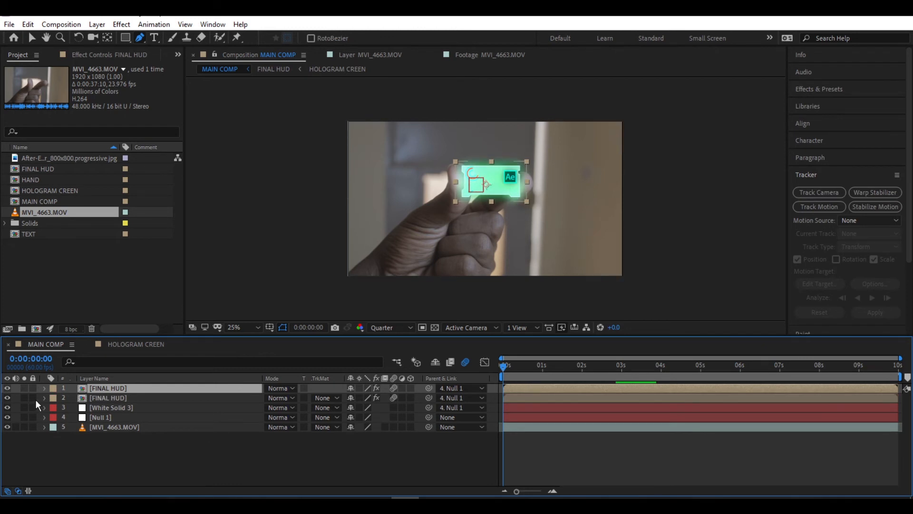
click(8, 398)
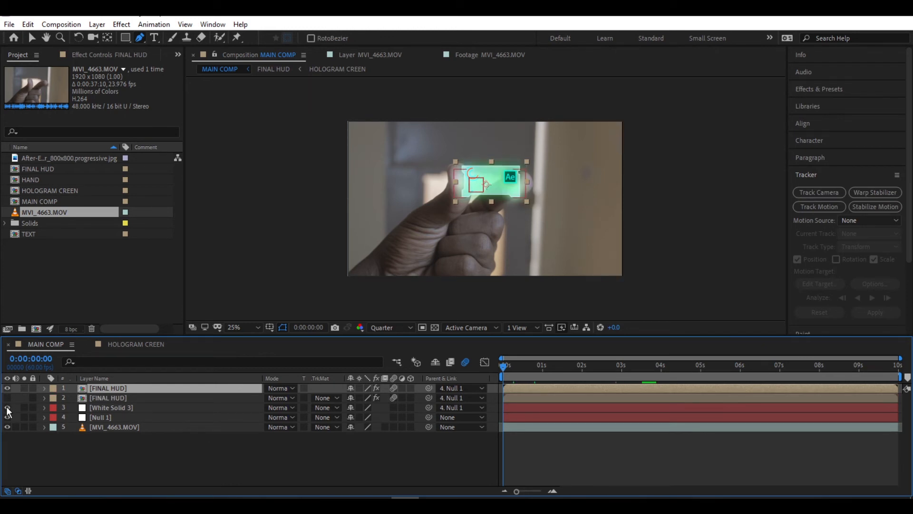
click(7, 407)
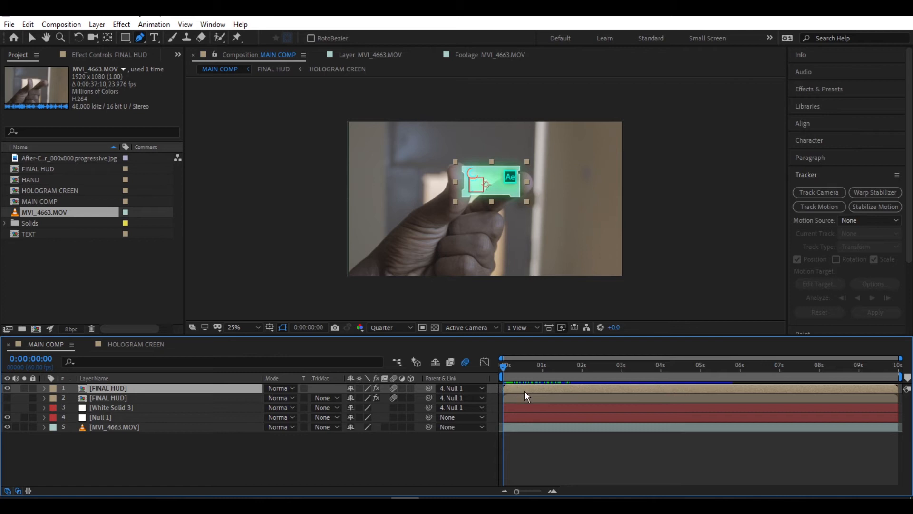
click(294, 388)
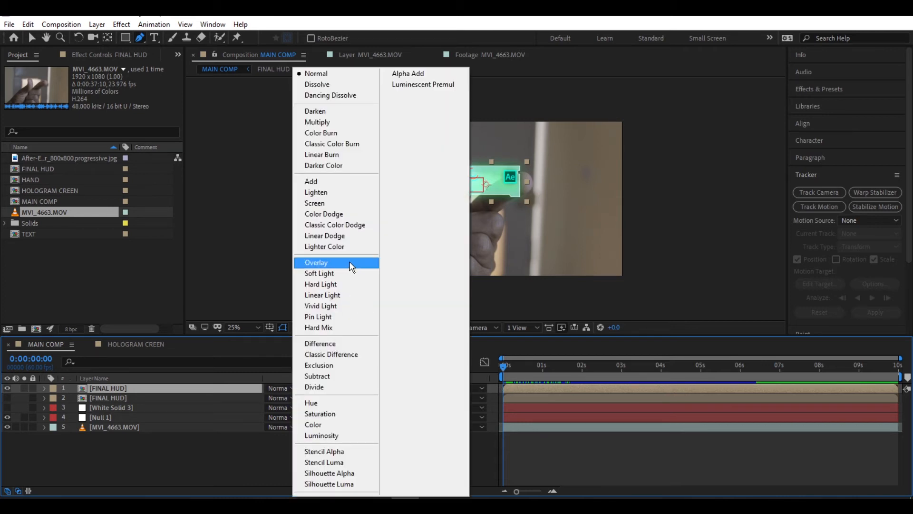
click(343, 261)
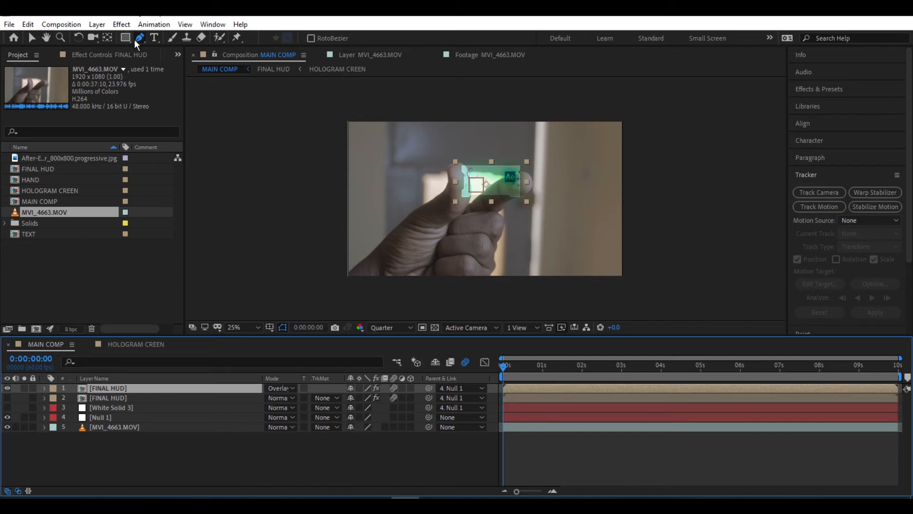
- Draw a closed Pen mask on the Overlay FINAL HUD copy, following the thumb and index fingertip where they overlap the hologram
click(460, 166)
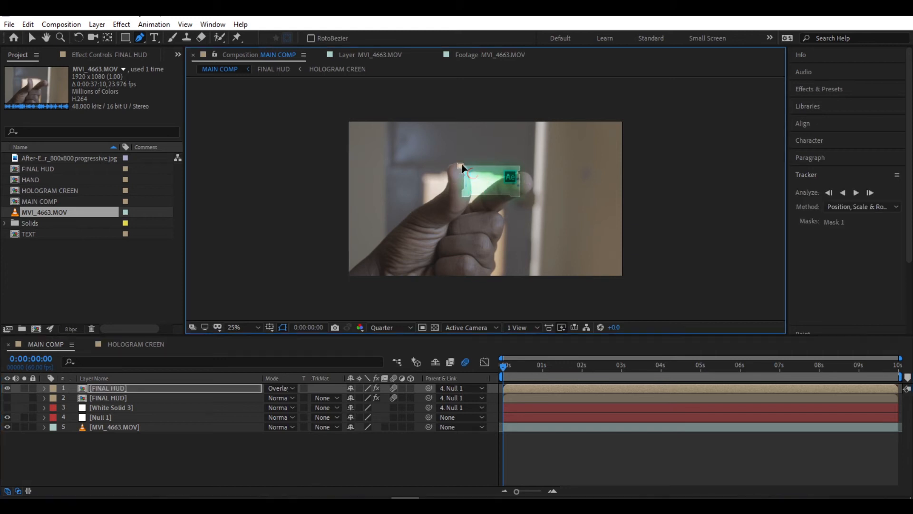
click(469, 200)
click(513, 173)
click(519, 189)
click(460, 166)
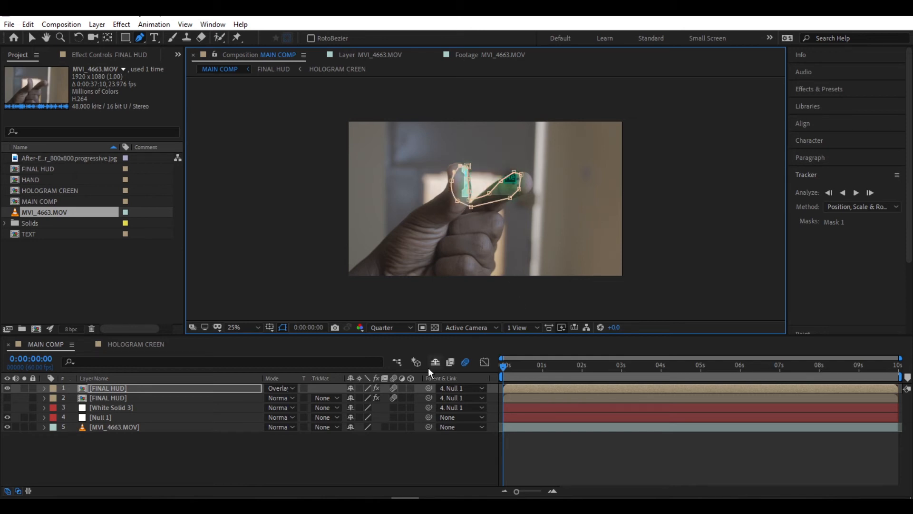
- Feather the Overlay copy's mask by about 93 pixels, collapse its properties, and move it below the other FINAL HUD layer
key(m)
key(m)
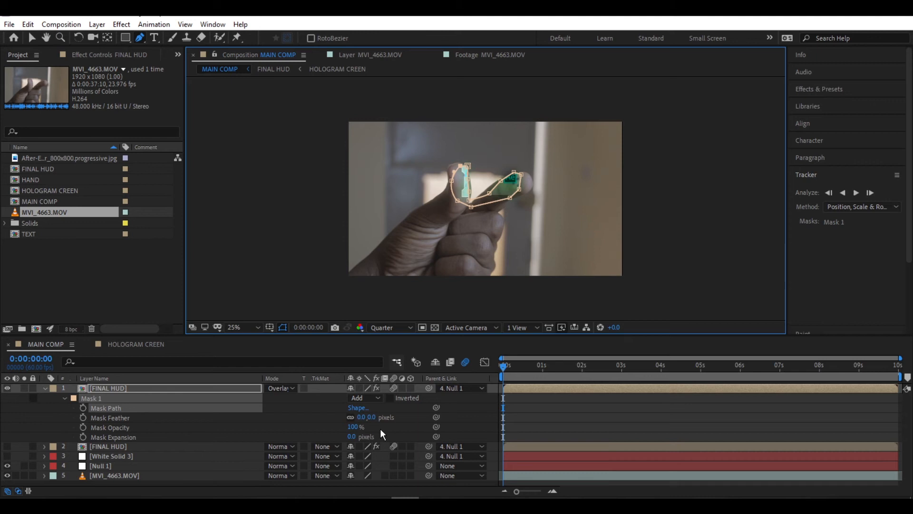
drag(361, 417, 384, 426)
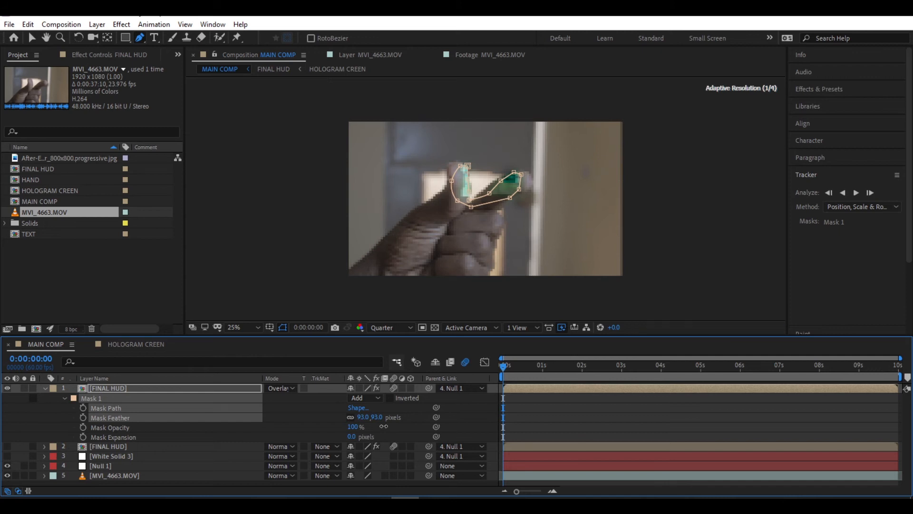
click(46, 387)
drag(132, 389, 132, 404)
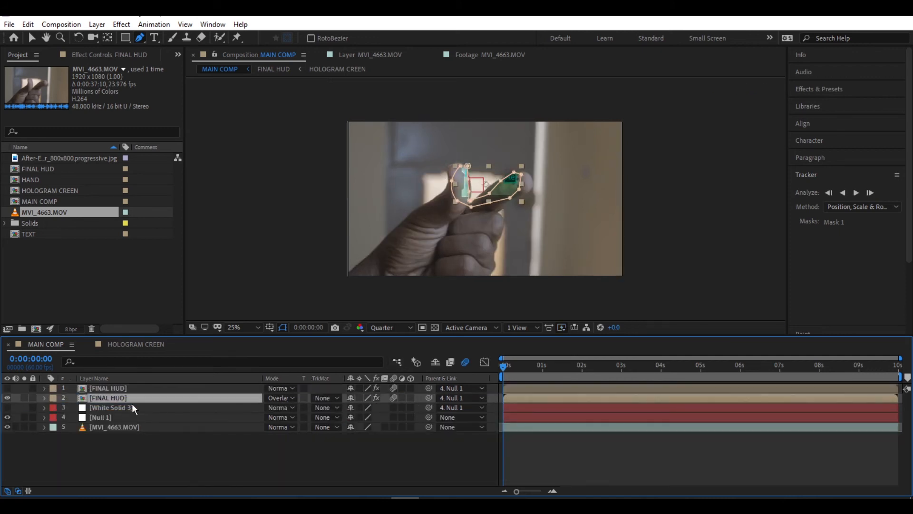
- Make both FINAL HUD layers and White Solid 3 visible, and preview the composite from the first frame
click(7, 387)
click(7, 398)
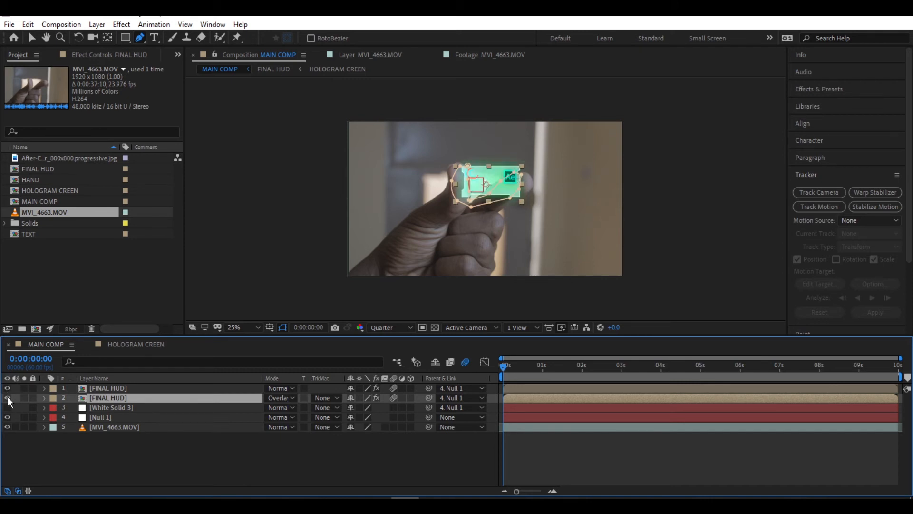
click(9, 407)
key(space)
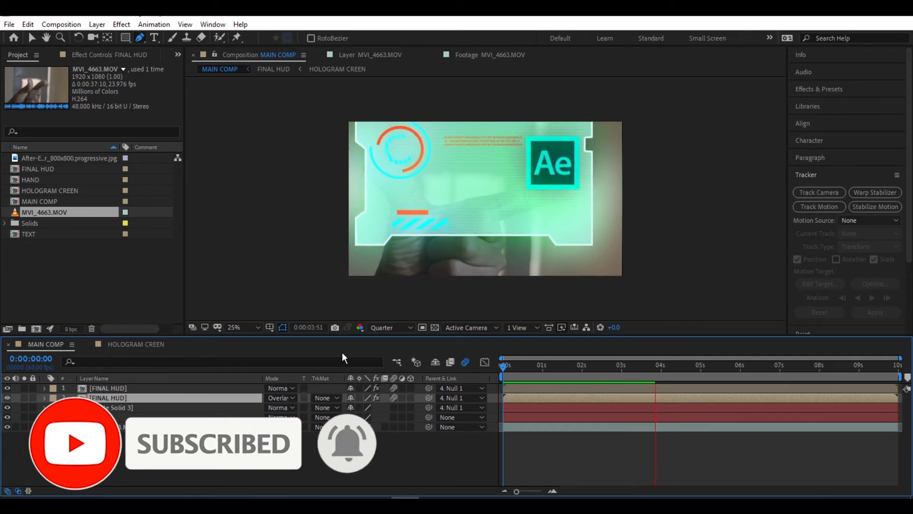
click(412, 446)
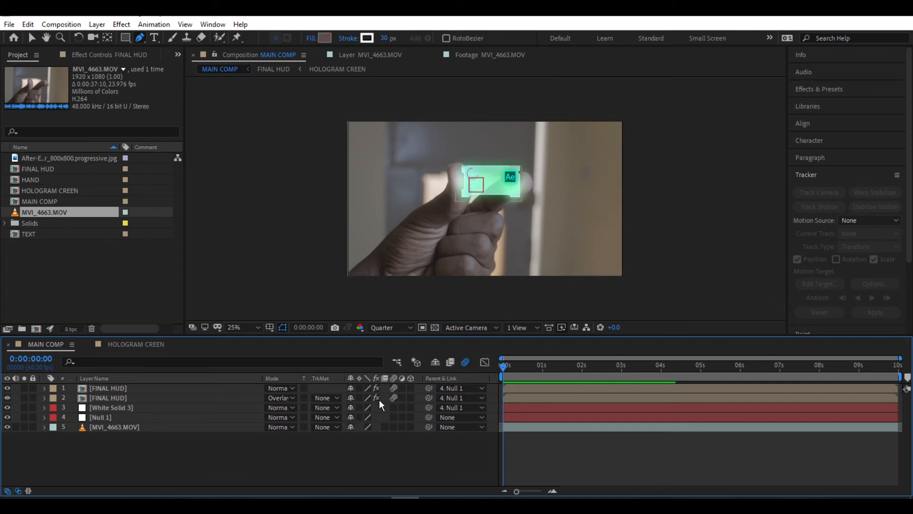
- Enable motion blur on White Solid 3, Null 1 and the MVI_4663.MOV footage layer
key(v)
click(393, 407)
click(393, 416)
click(394, 426)
click(393, 427)
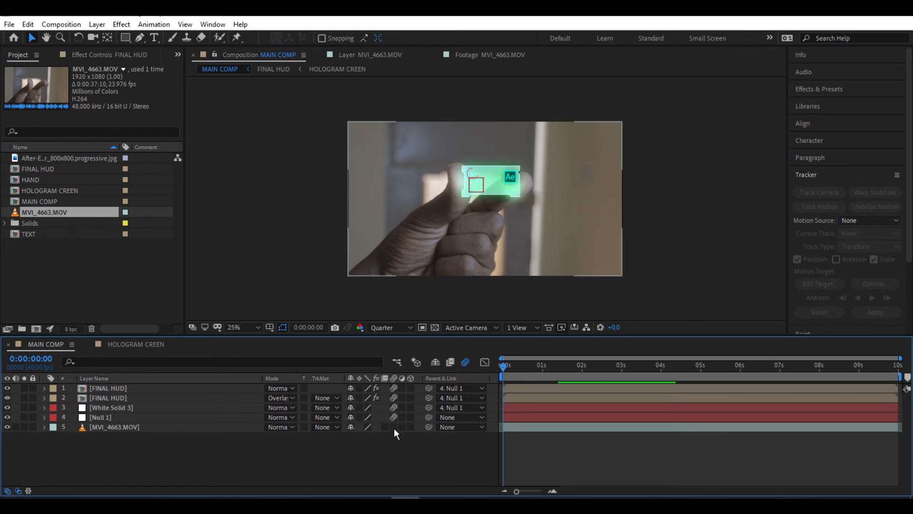
- Set the preview resolution to Full and pre-compose all five MAIN COMP layers as FINAL COMP
drag(426, 458, 359, 386)
click(412, 327)
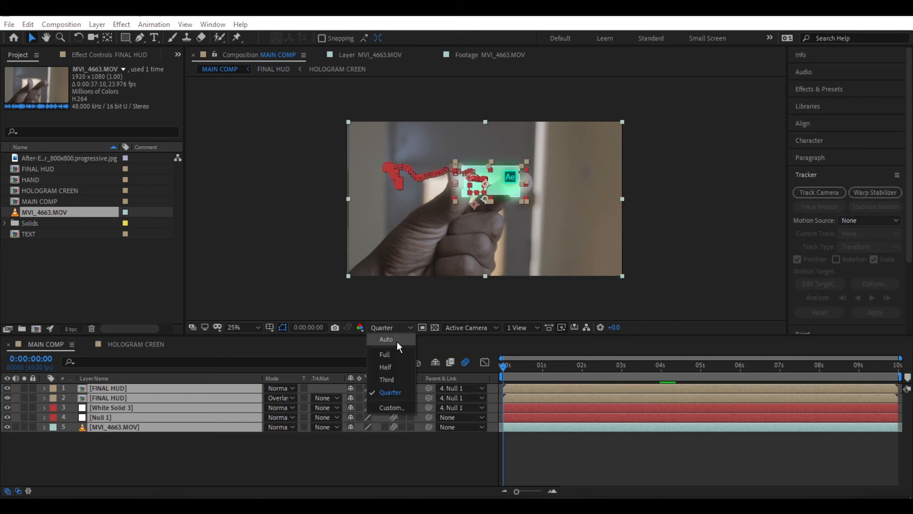
click(390, 353)
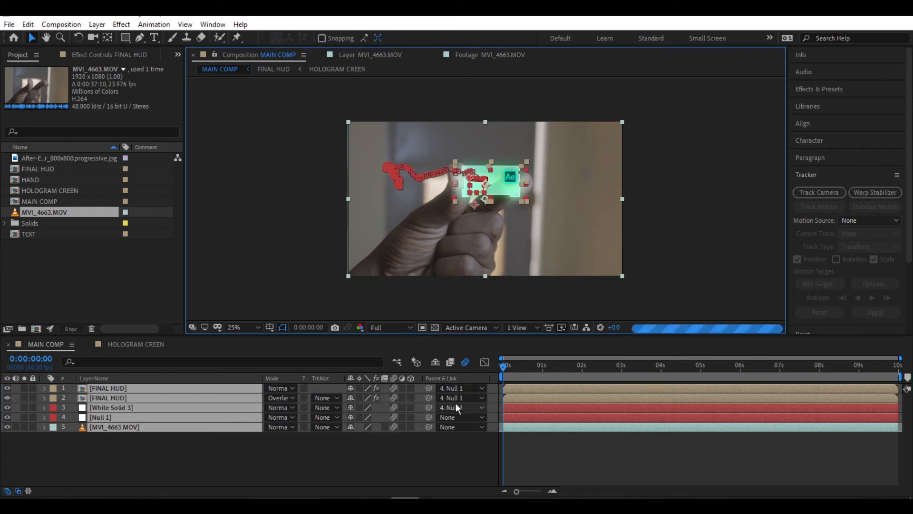
key(ctrl+shift+c)
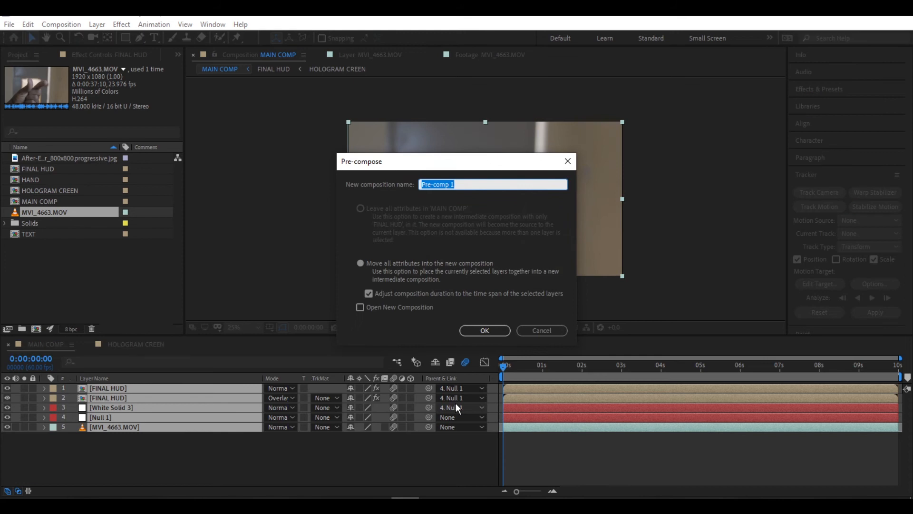
text(FINAL COMP)
click(481, 332)
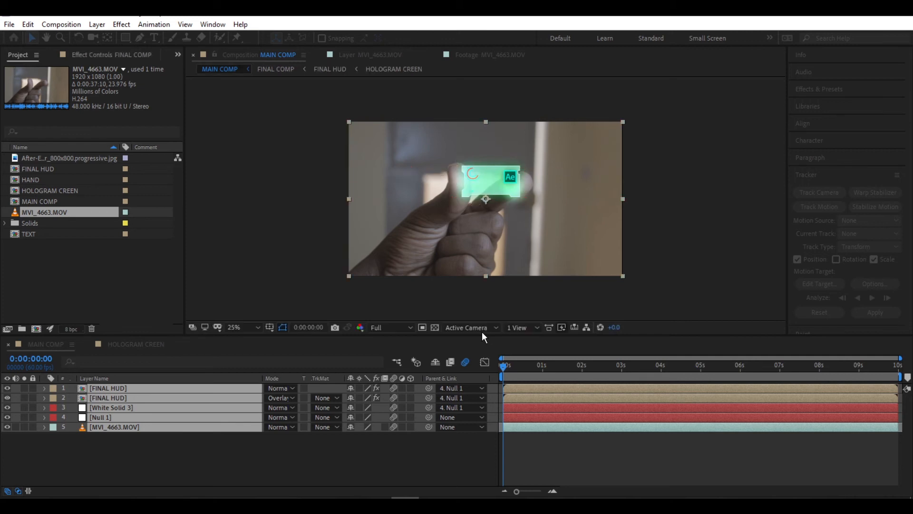
- Apply Brightness & Contrast to FINAL COMP with brightness 10 and contrast 33
click(519, 387)
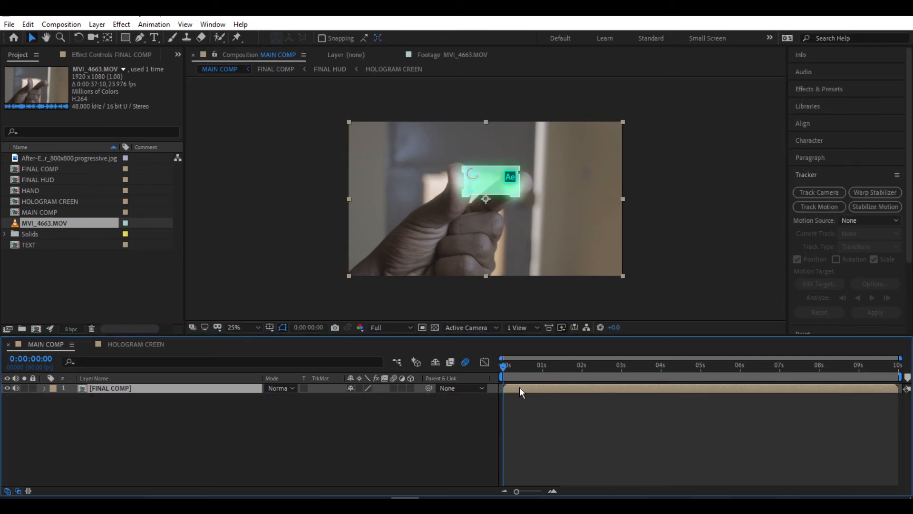
click(814, 90)
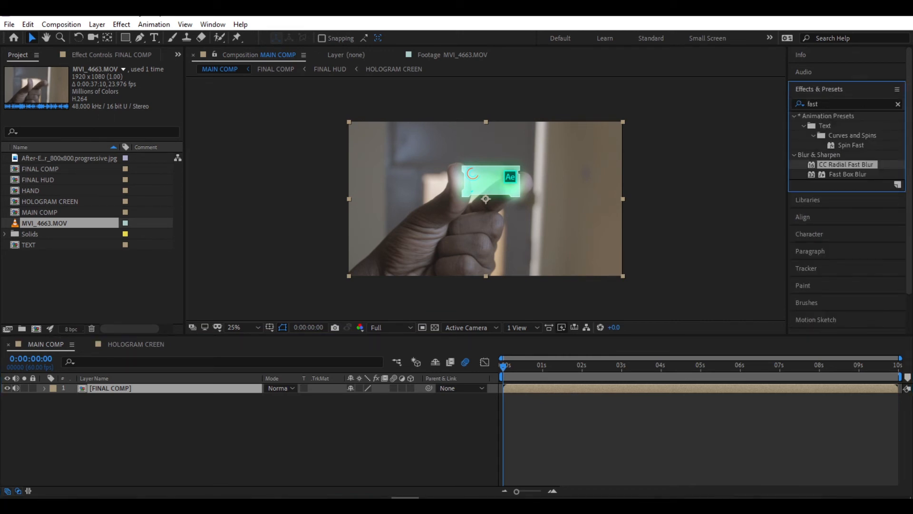
click(898, 104)
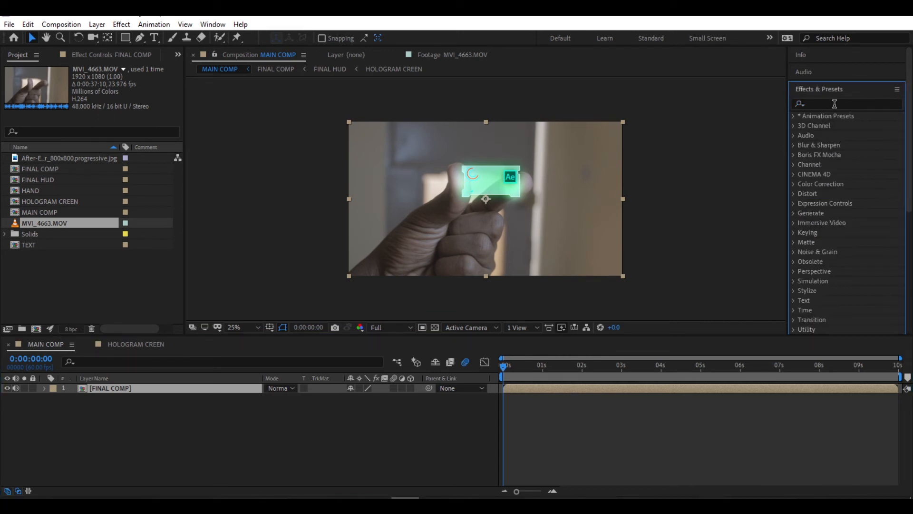
click(835, 104)
text(brig)
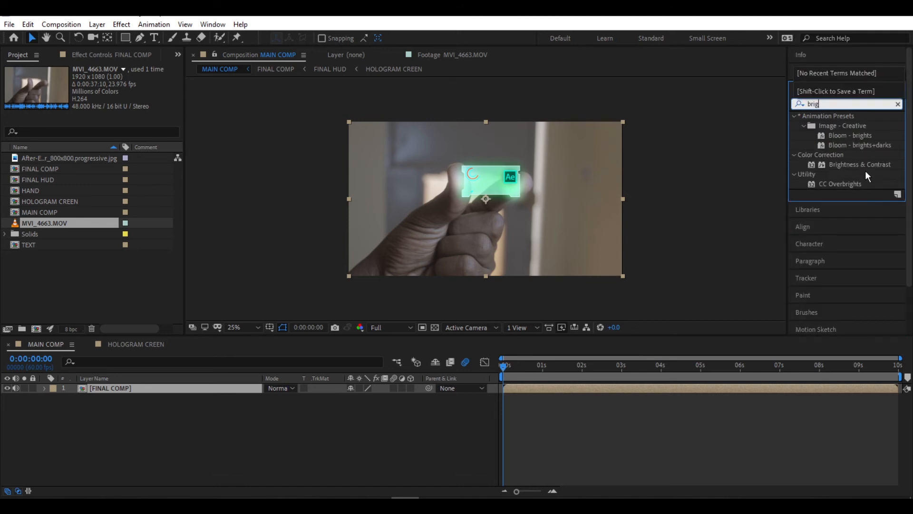
drag(852, 164, 690, 388)
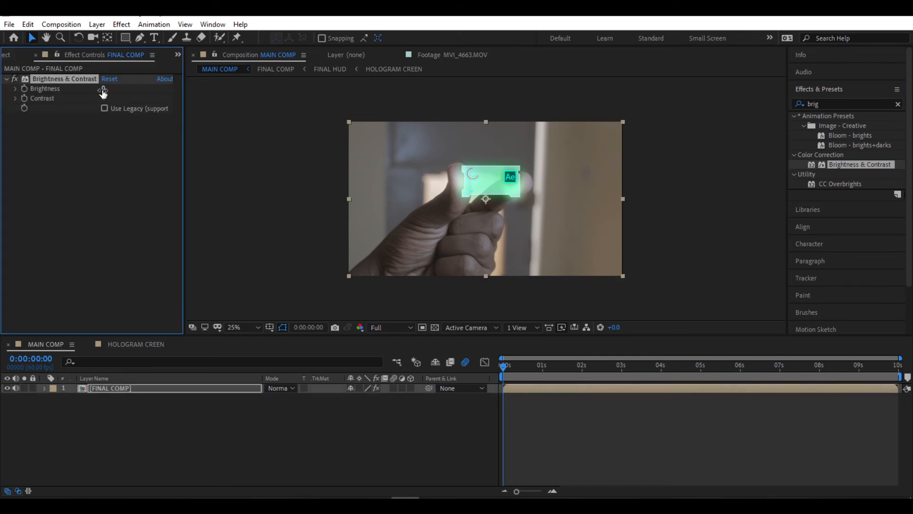
drag(103, 98, 118, 98)
drag(104, 98, 112, 89)
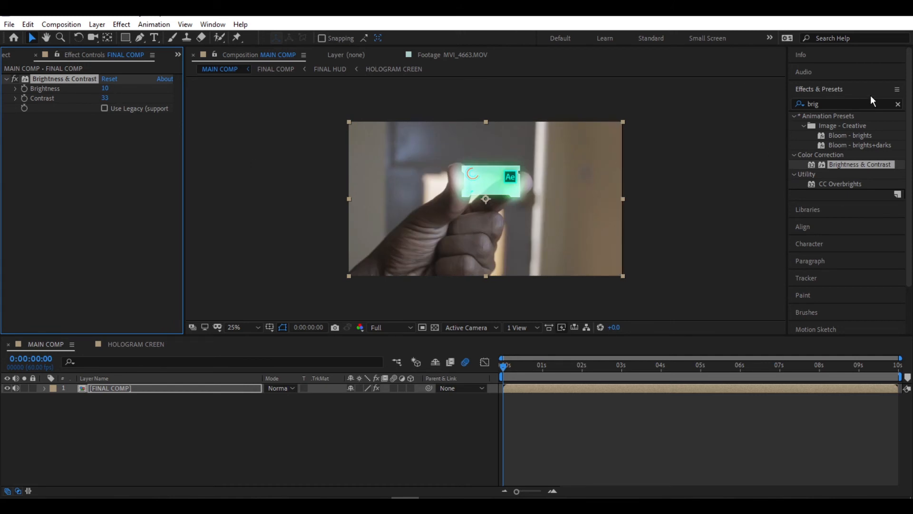
- Find the Curves effect and apply it to the FINAL COMP layer
click(898, 104)
click(858, 104)
text(c)
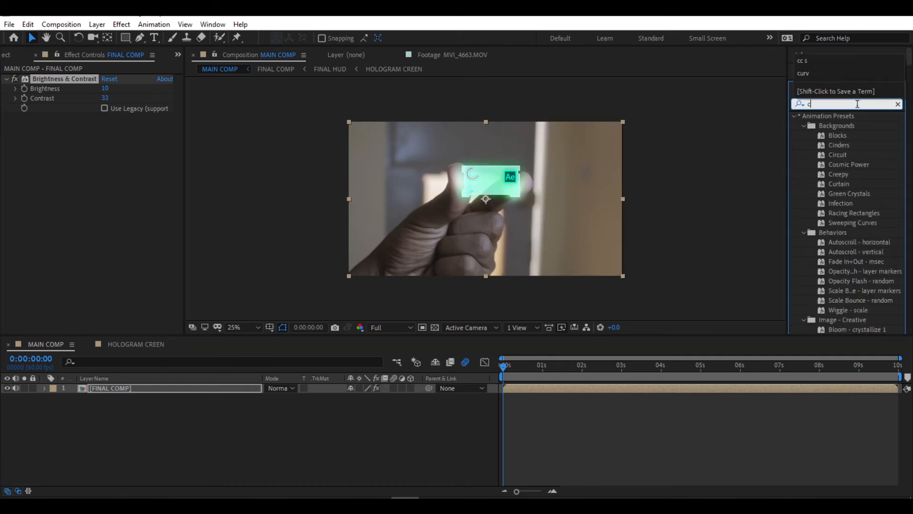
text(urv)
drag(851, 155, 699, 389)
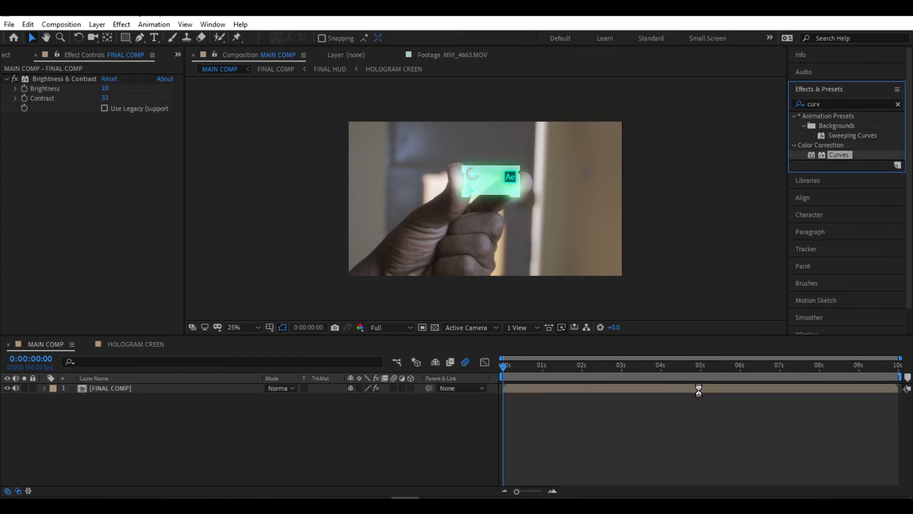
drag(698, 390, 698, 389)
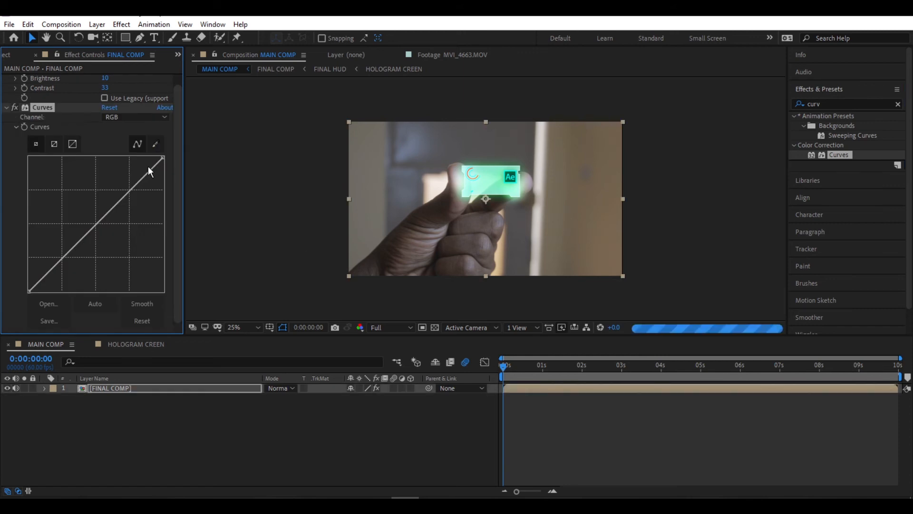
- Raise the Blue channel curve slightly in the upper midtones of FINAL COMP
click(164, 117)
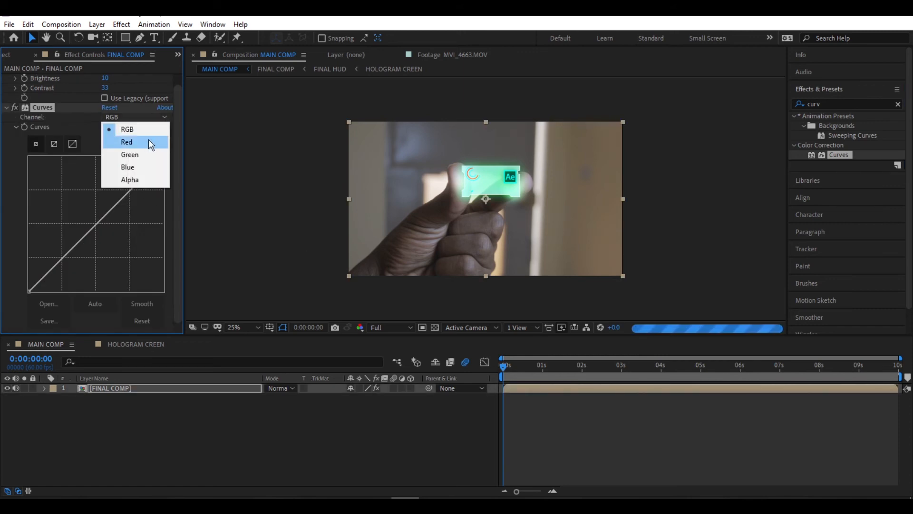
click(137, 156)
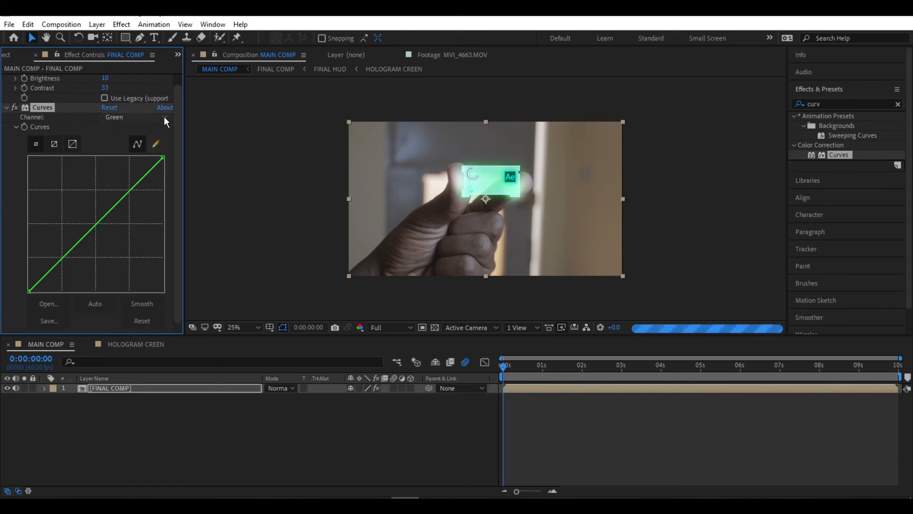
click(164, 116)
click(130, 166)
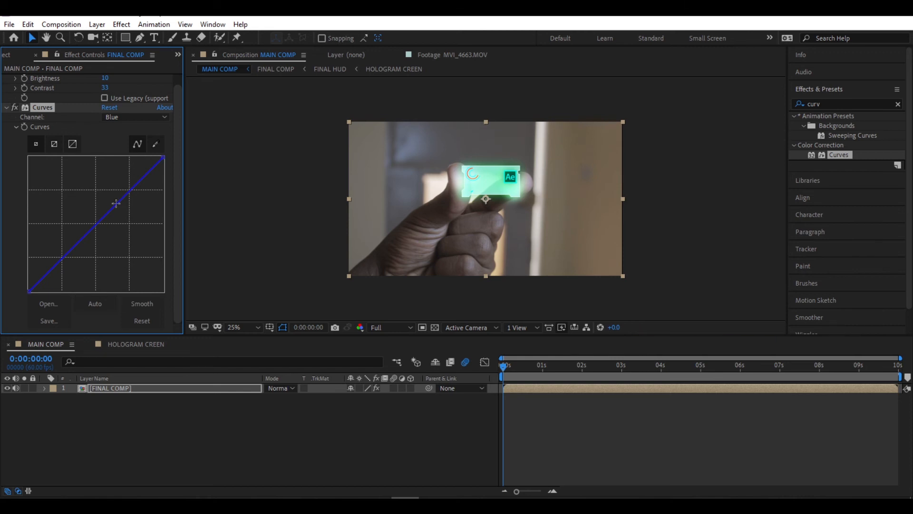
drag(115, 203, 113, 200)
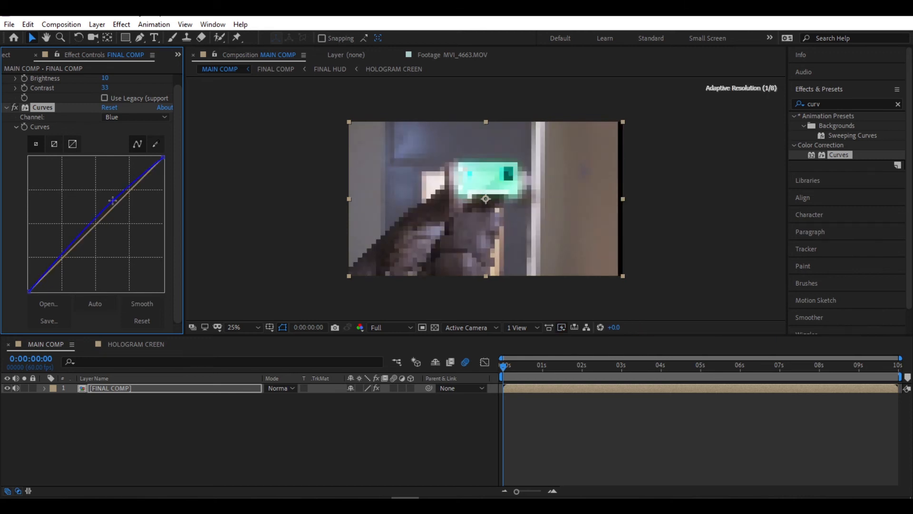
- Raise the Green channel curve slightly in the highlights and pull the Red channel curve down in the upper midtones
click(158, 116)
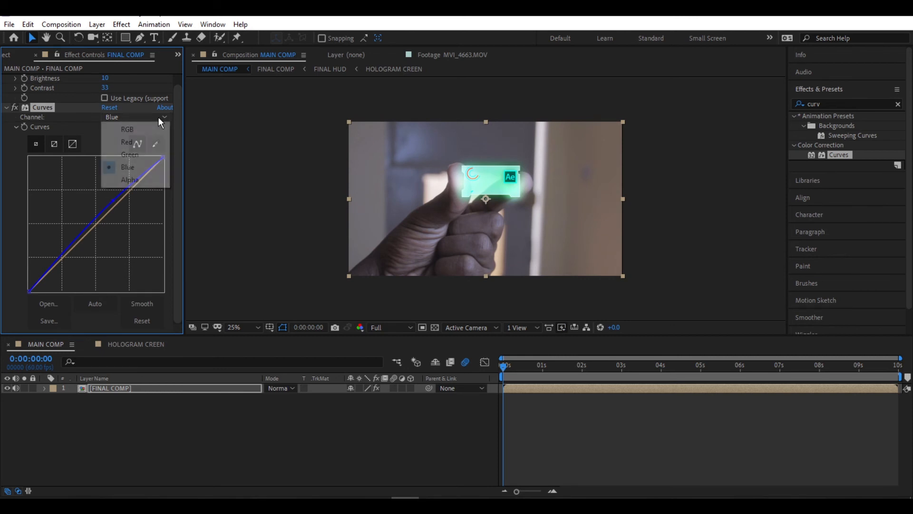
click(130, 154)
click(129, 192)
drag(129, 192, 128, 189)
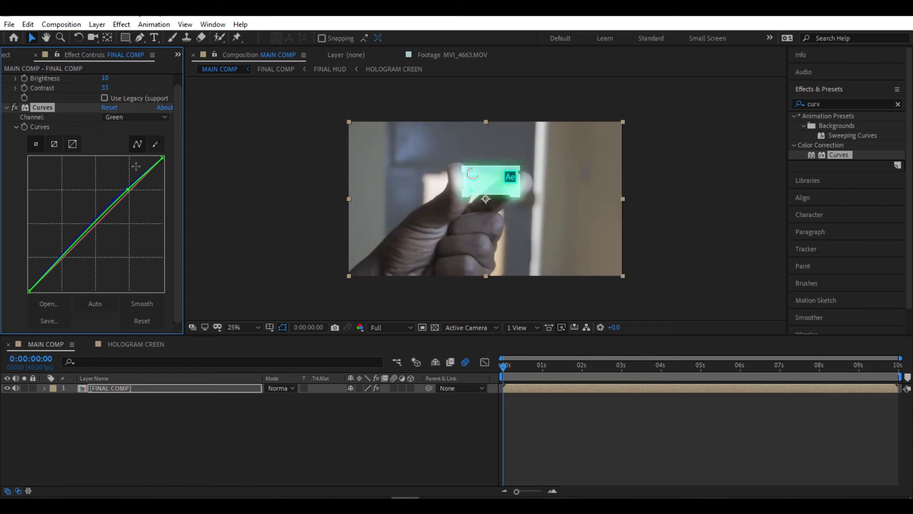
click(157, 117)
click(133, 143)
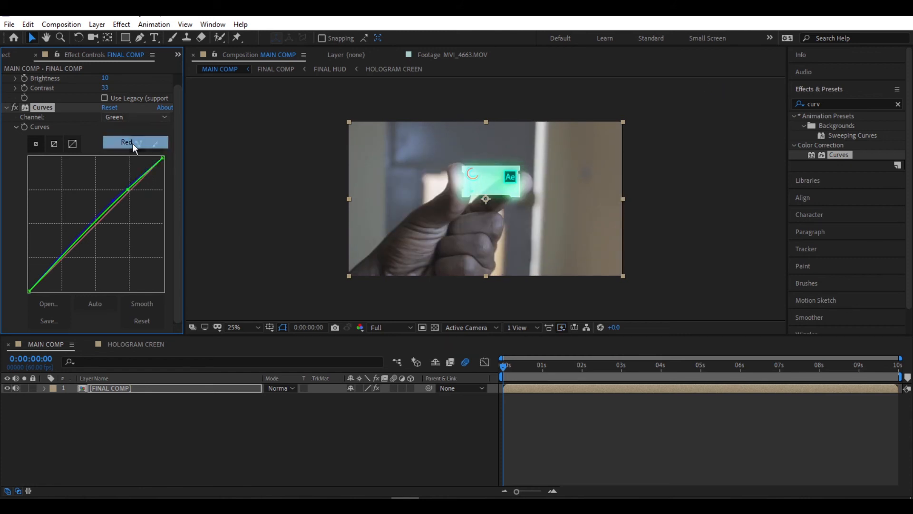
drag(125, 195, 129, 213)
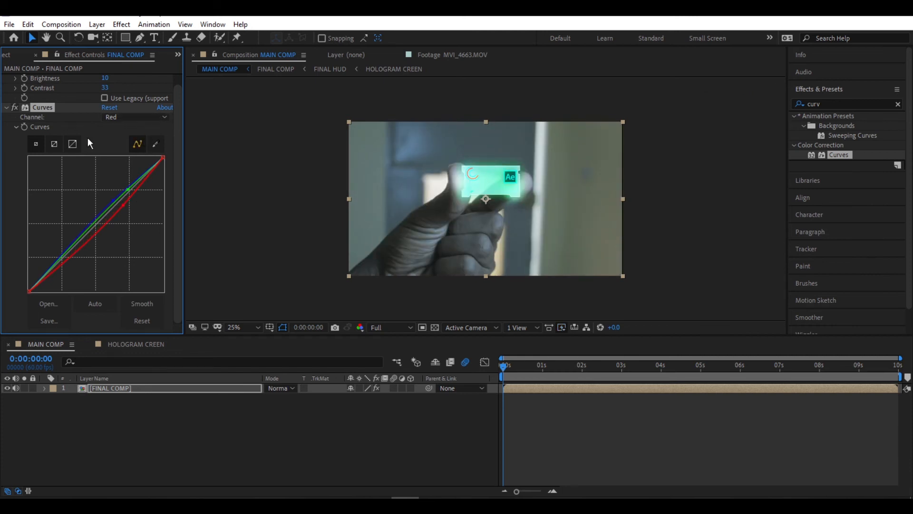
- Apply the Hue/Saturation effect to FINAL COMP and raise its Master Saturation slightly
click(6, 108)
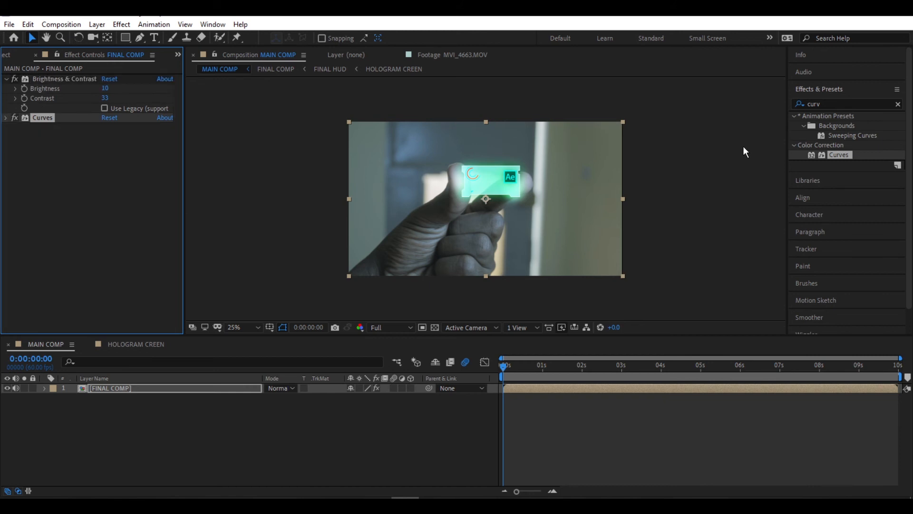
click(897, 104)
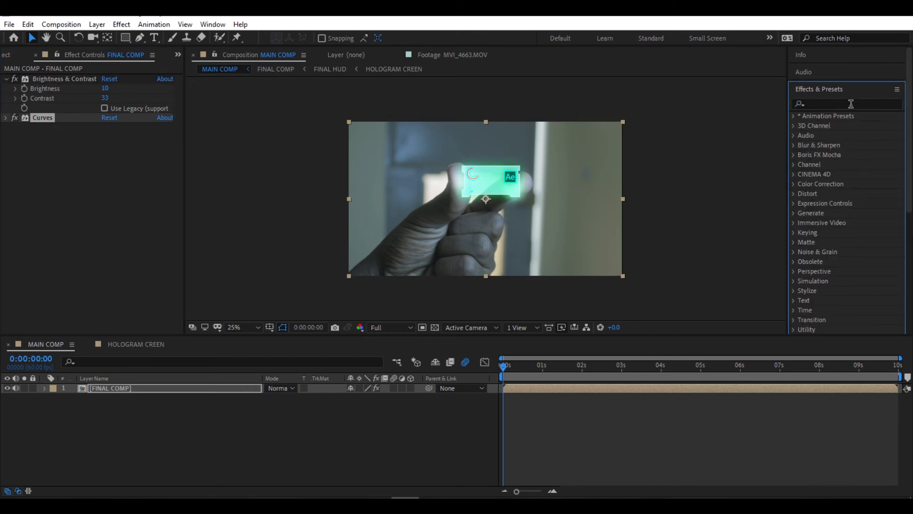
click(850, 104)
text(satur)
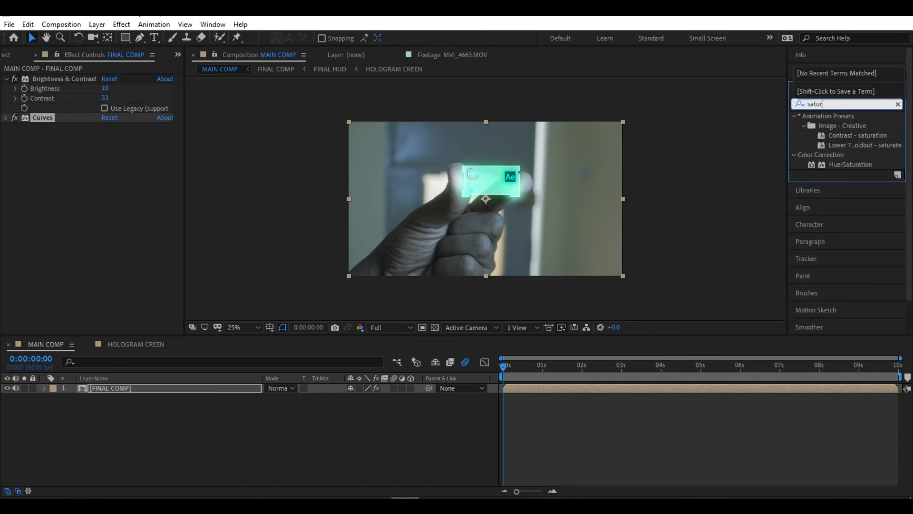
drag(850, 166, 480, 333)
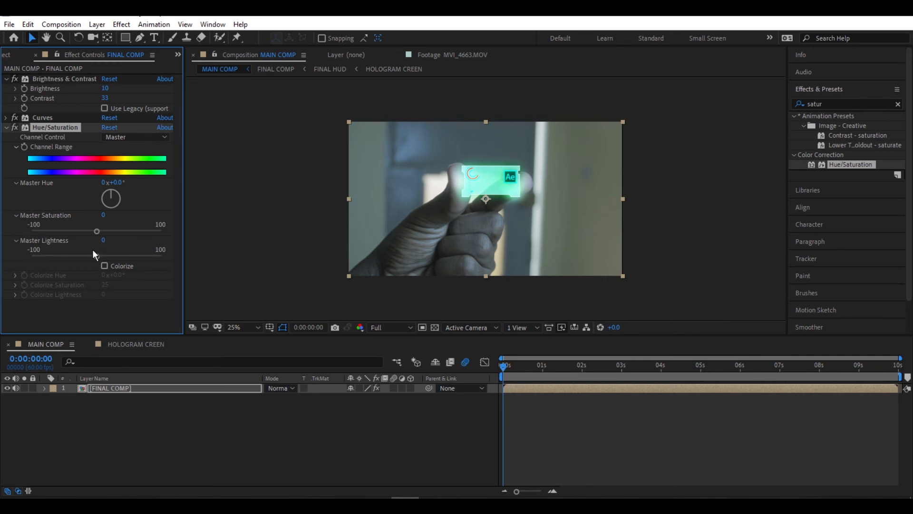
drag(104, 234, 109, 235)
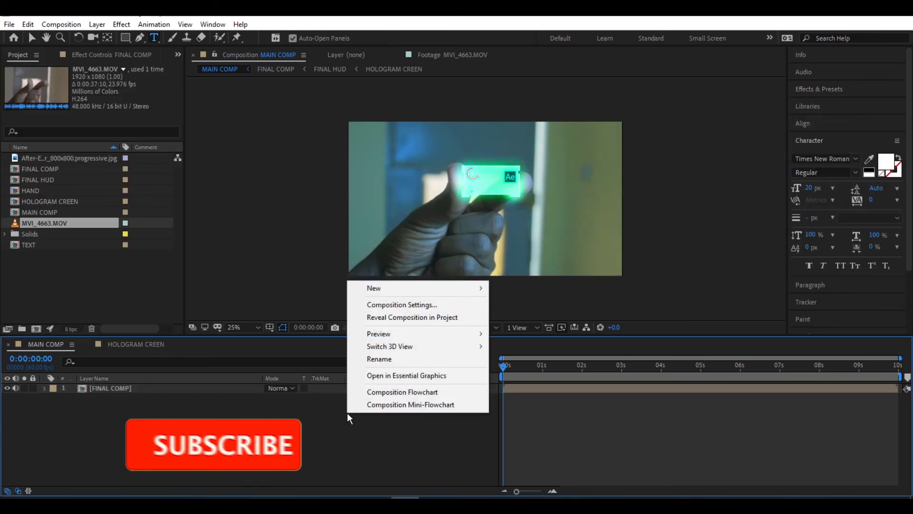
- Create a black (000000) solid layer of 1920 x 1080 px above FINAL COMP in MAIN COMP
mouse_move(471, 290)
click(511, 300)
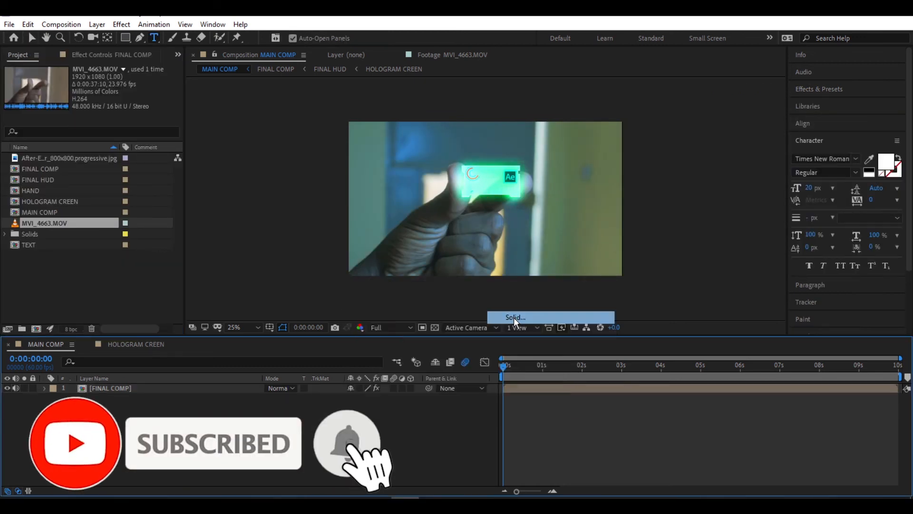
click(225, 335)
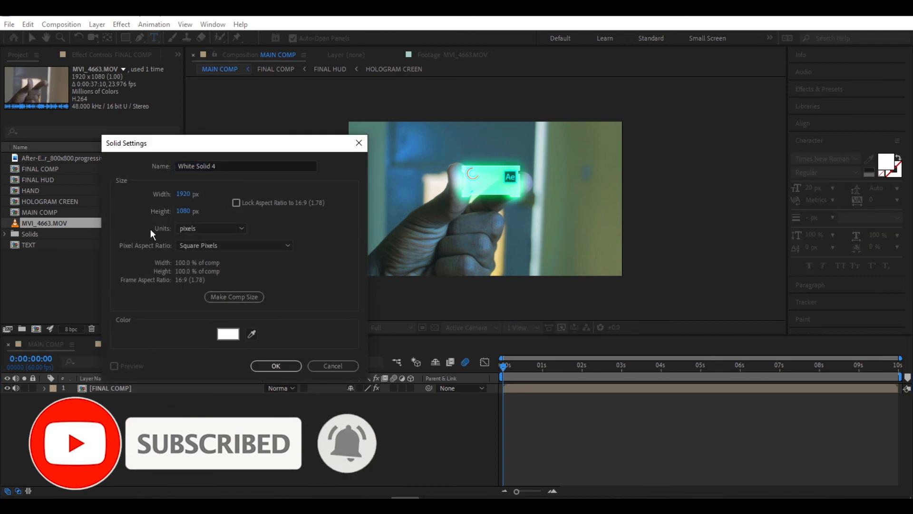
click(93, 336)
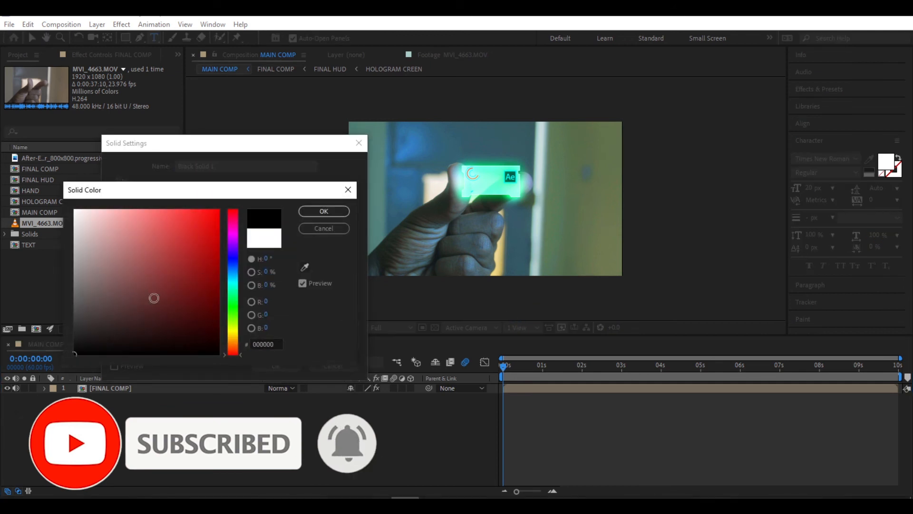
click(319, 212)
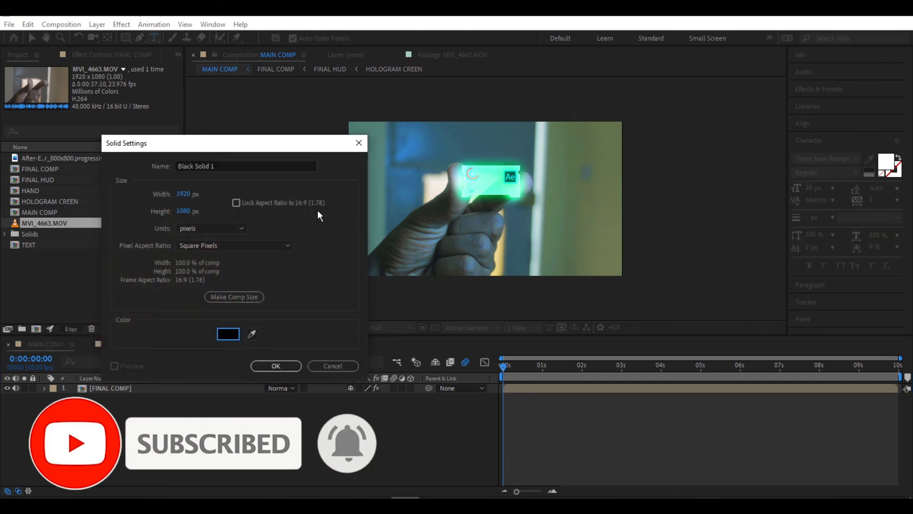
click(278, 369)
- Draw an elliptical mask on the black solid, centred on the frame and extending slightly past its side edges
click(126, 40)
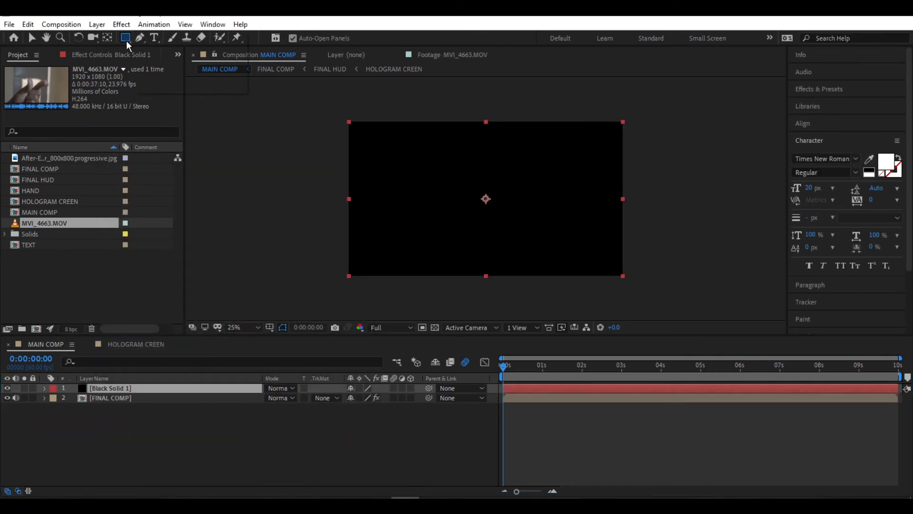
click(127, 41)
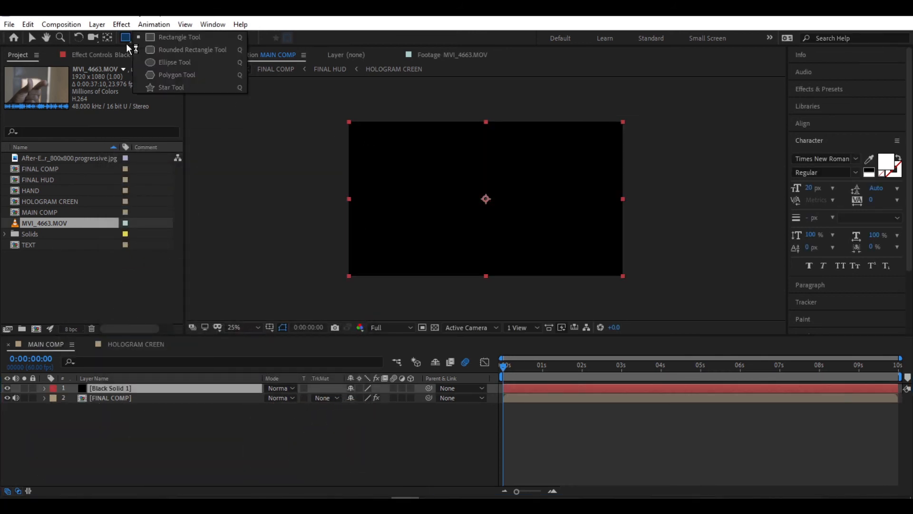
click(157, 61)
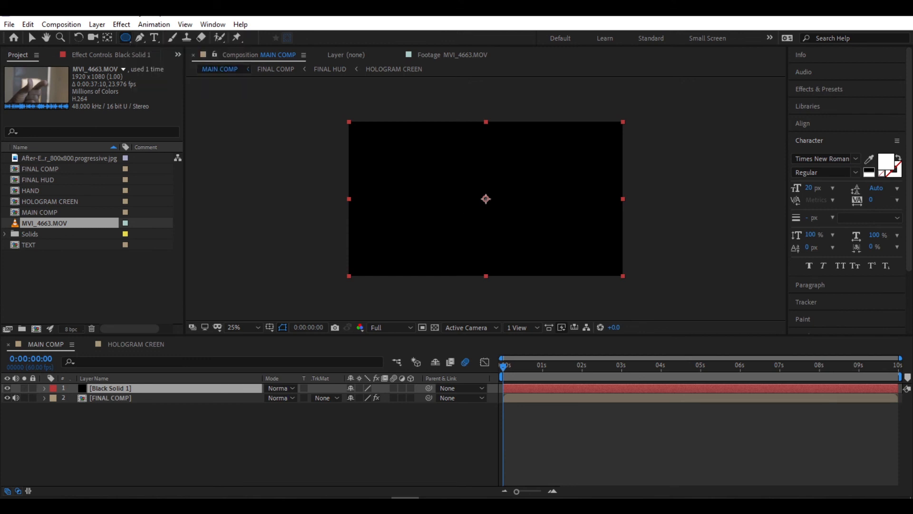
drag(486, 199, 486, 199)
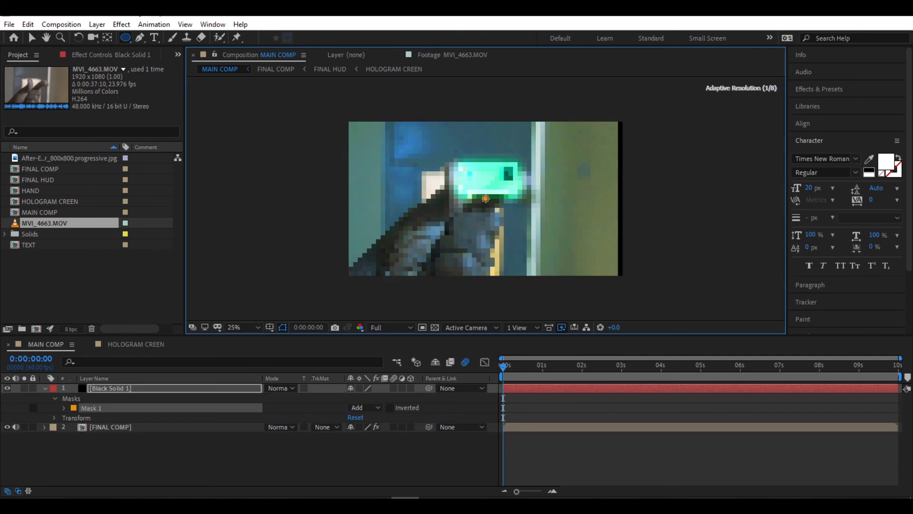
drag(511, 222, 627, 315)
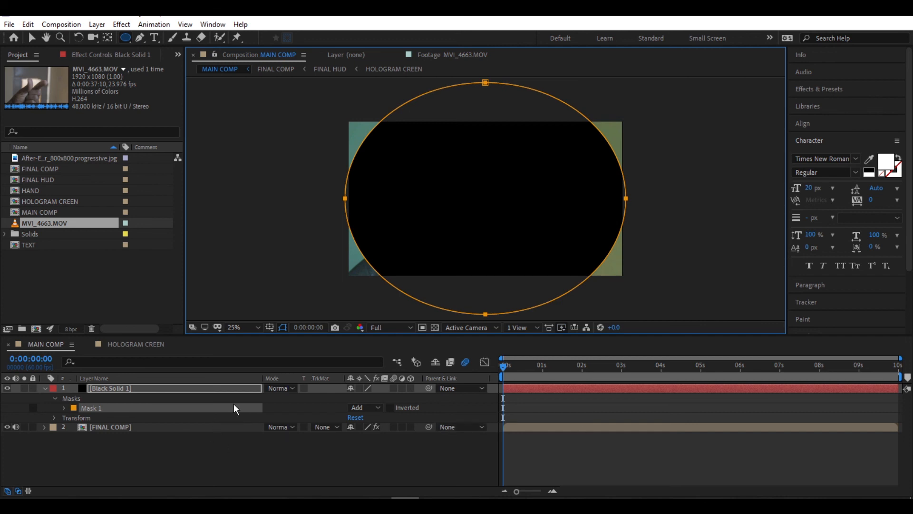
- Set the ellipse mask to Subtract, with an expansion of -66 pixels and a feather of 357 pixels, for a soft vignette
click(64, 407)
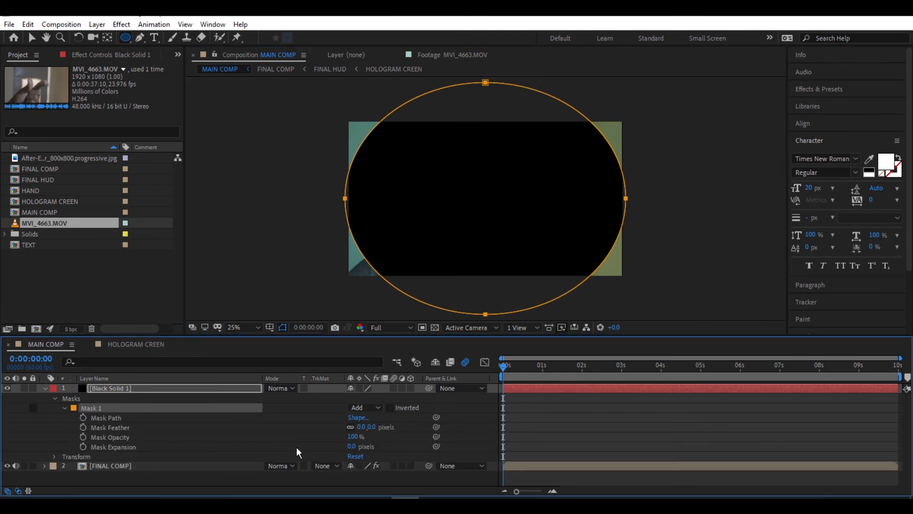
click(376, 408)
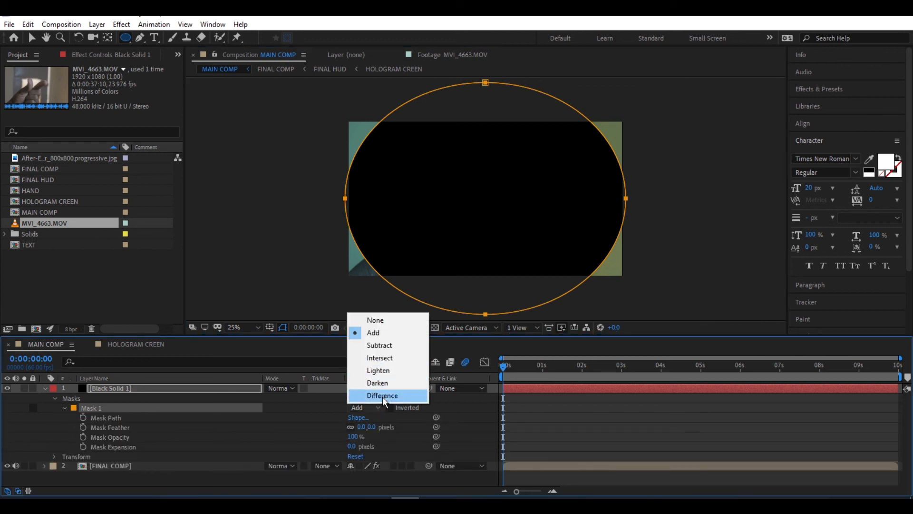
click(380, 345)
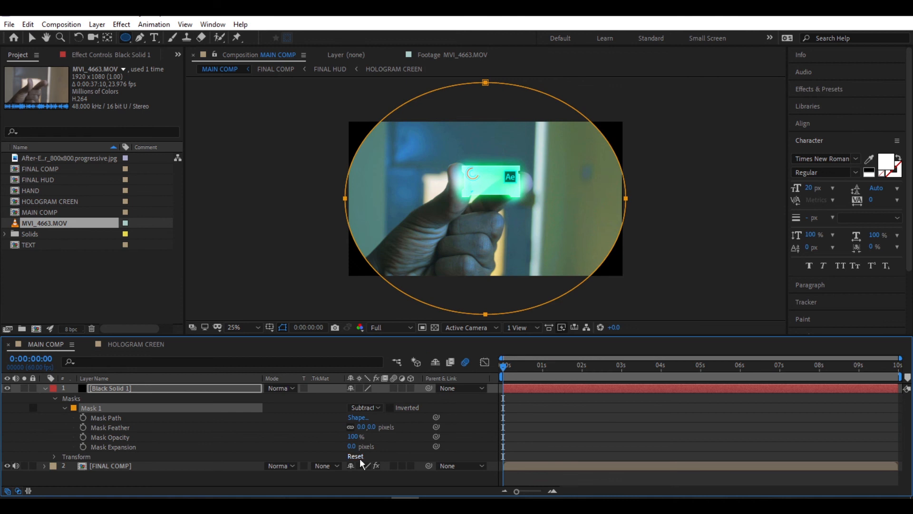
drag(351, 446, 315, 446)
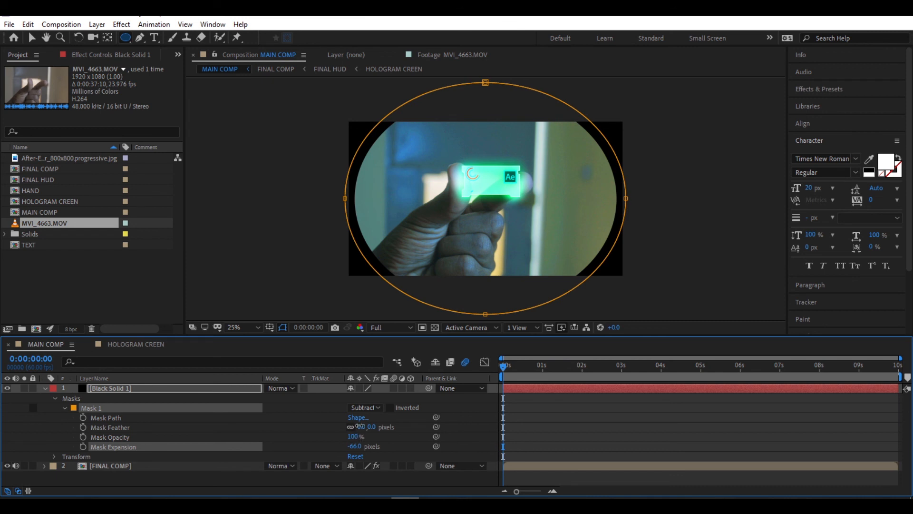
drag(360, 426, 574, 439)
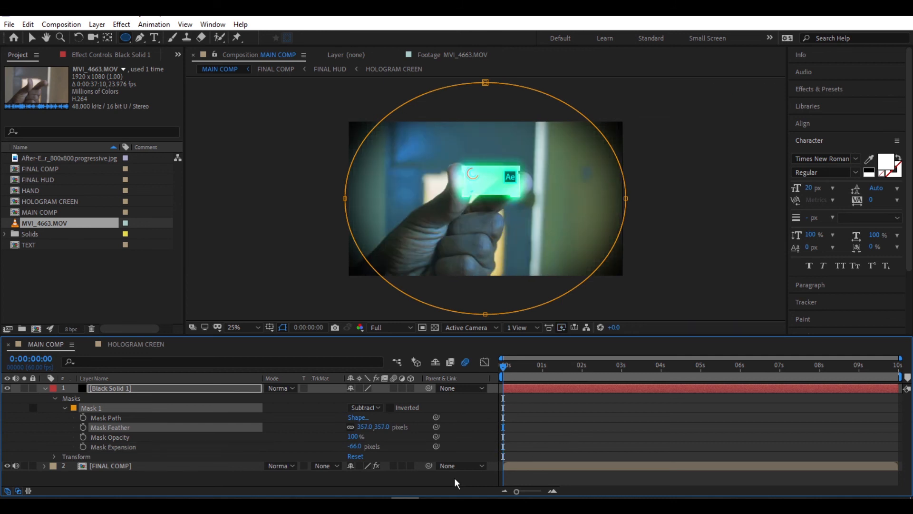
- Lower the black solid's layer opacity to soften the vignette, then collapse its properties and deselect it
click(45, 388)
click(44, 388)
click(54, 398)
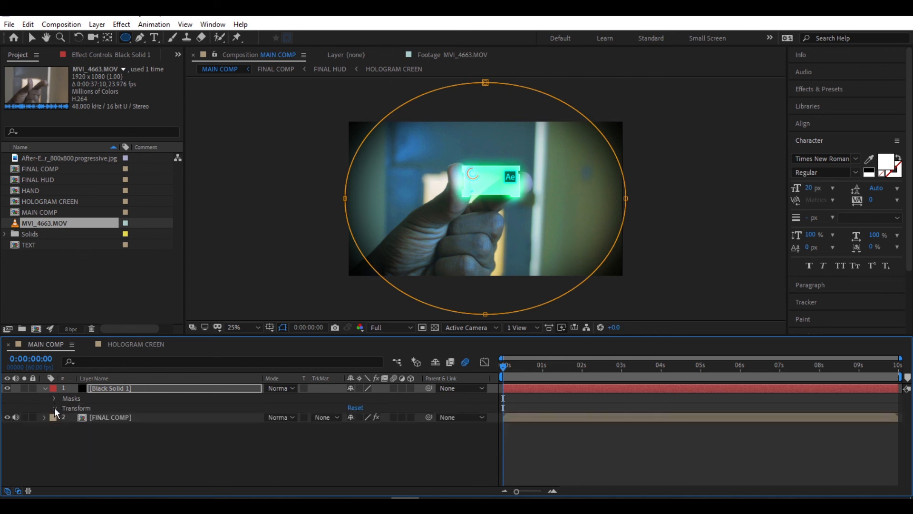
click(54, 408)
click(353, 456)
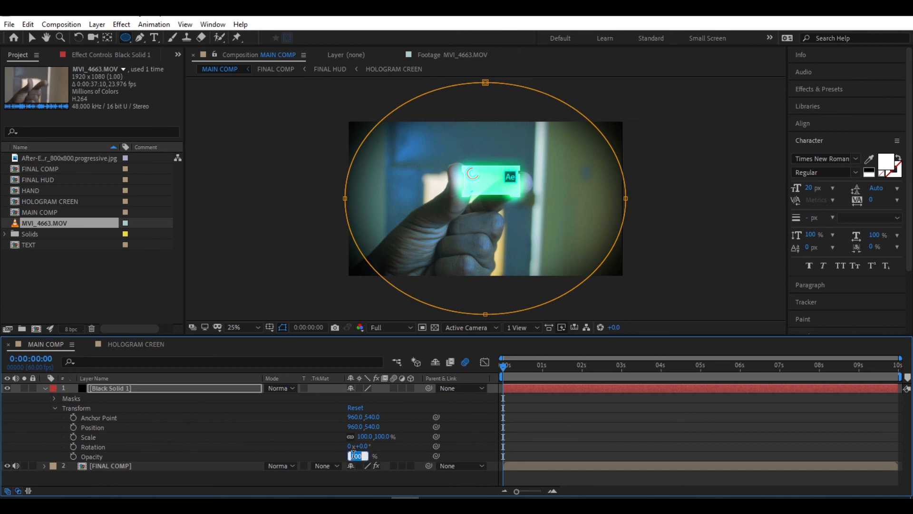
key(Return)
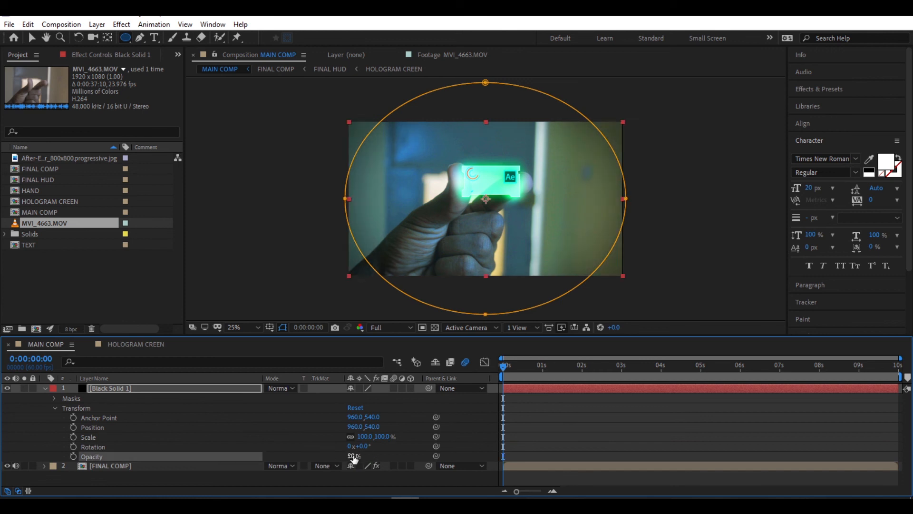
click(45, 388)
click(443, 418)
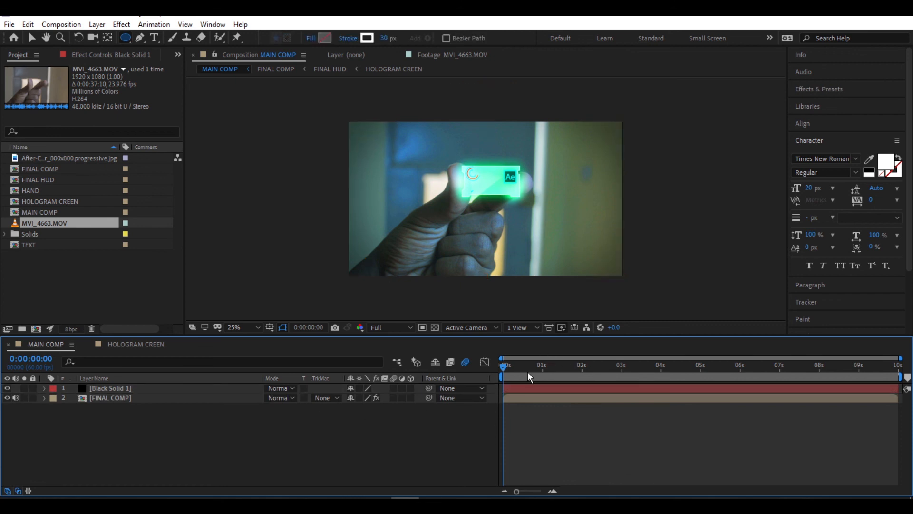